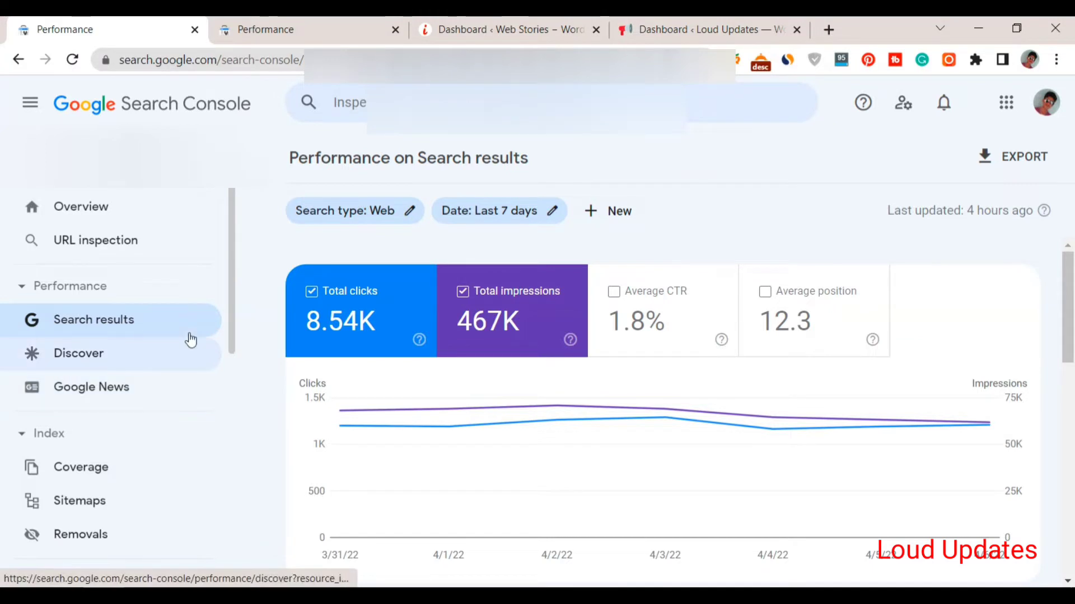
# Step: Open the Discover performance report for the current Search Console property
pyautogui.moveTo(233, 293); pyautogui.dragTo(245, 263)
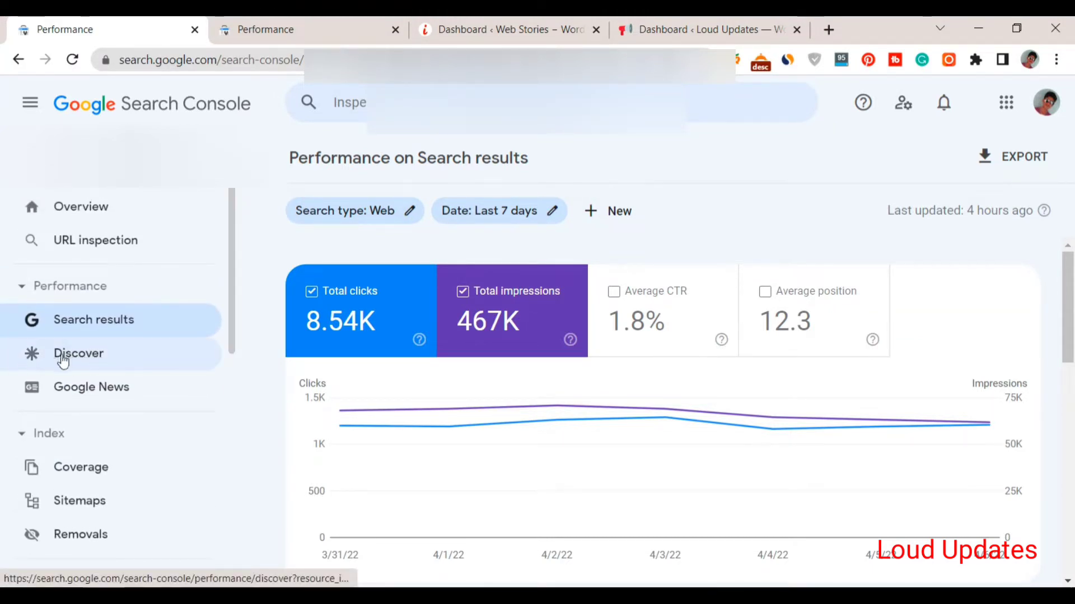
pyautogui.click(42, 358)
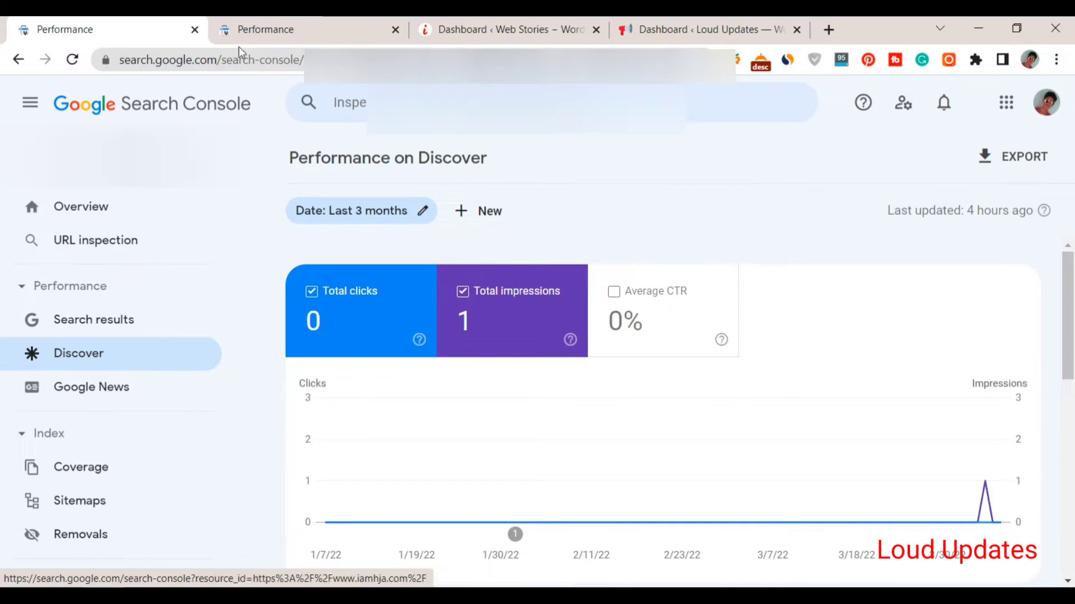
# Step: Switch to the other Search Console property and check its navigation, including the Index and Experience sections, for a Discover report
pyautogui.click(251, 29)
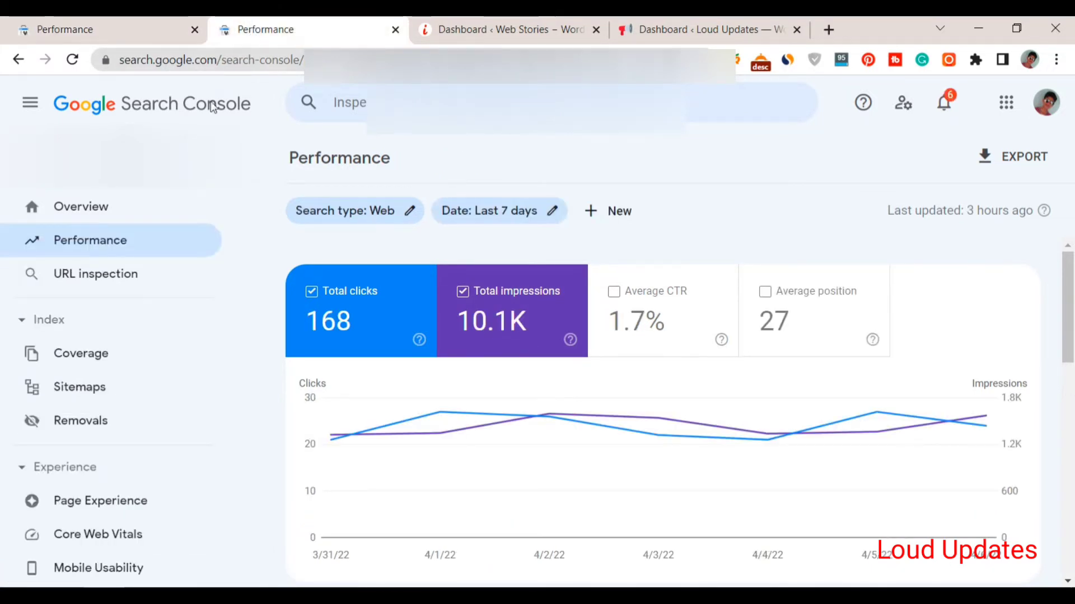
pyautogui.scroll(-1, 234, 224)
pyautogui.scroll(-6, 240, 286)
pyautogui.scroll(4, 233, 312)
pyautogui.scroll(-2, 236, 338)
pyautogui.scroll(5, 9, 392)
pyautogui.click(22, 299)
pyautogui.click(22, 300)
pyautogui.click(21, 299)
pyautogui.click(21, 348)
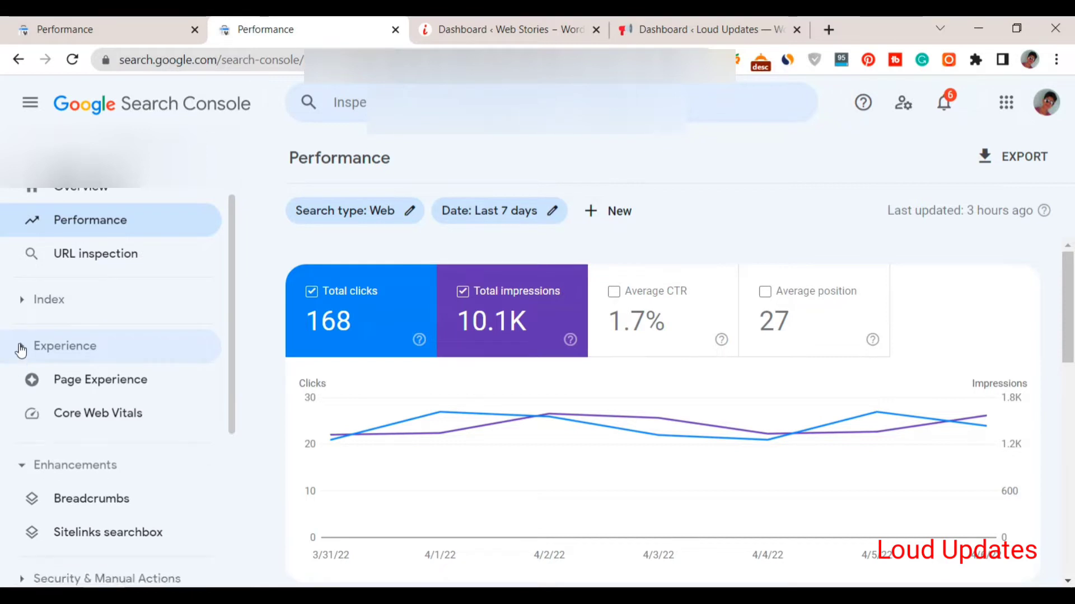
pyautogui.click(20, 347)
pyautogui.click(25, 299)
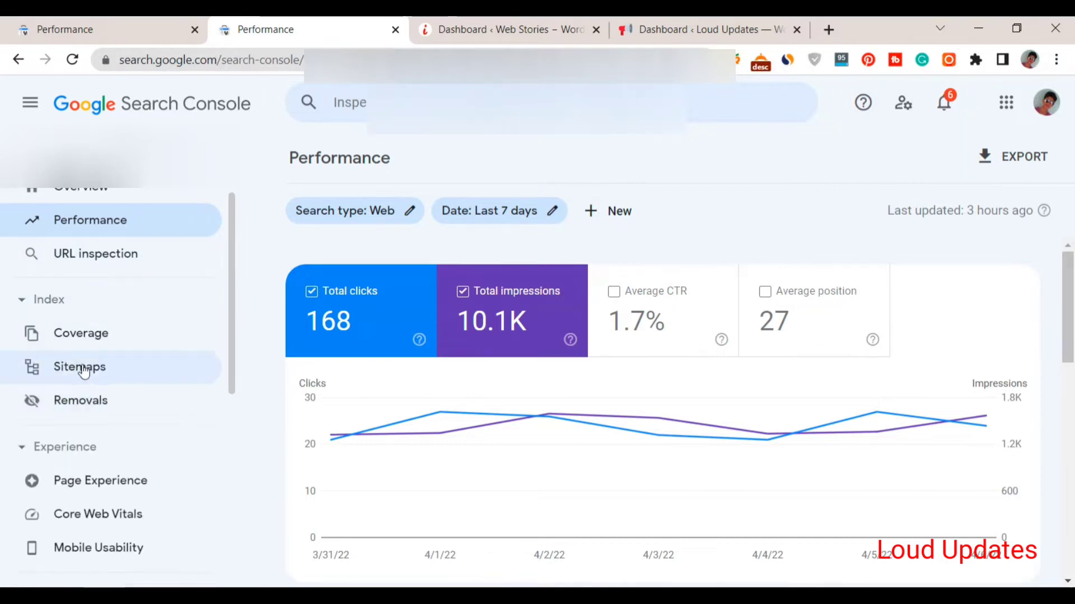
pyautogui.scroll(1, 84, 370)
# Step: Return to the first property's Discover report, then close that report
pyautogui.click(107, 29)
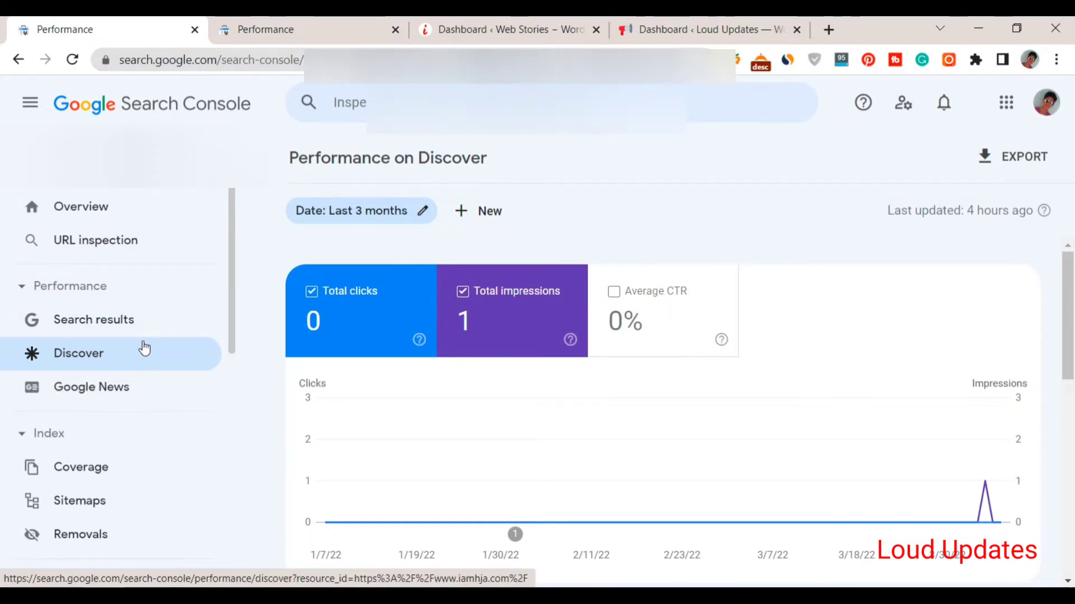
pyautogui.click(195, 30)
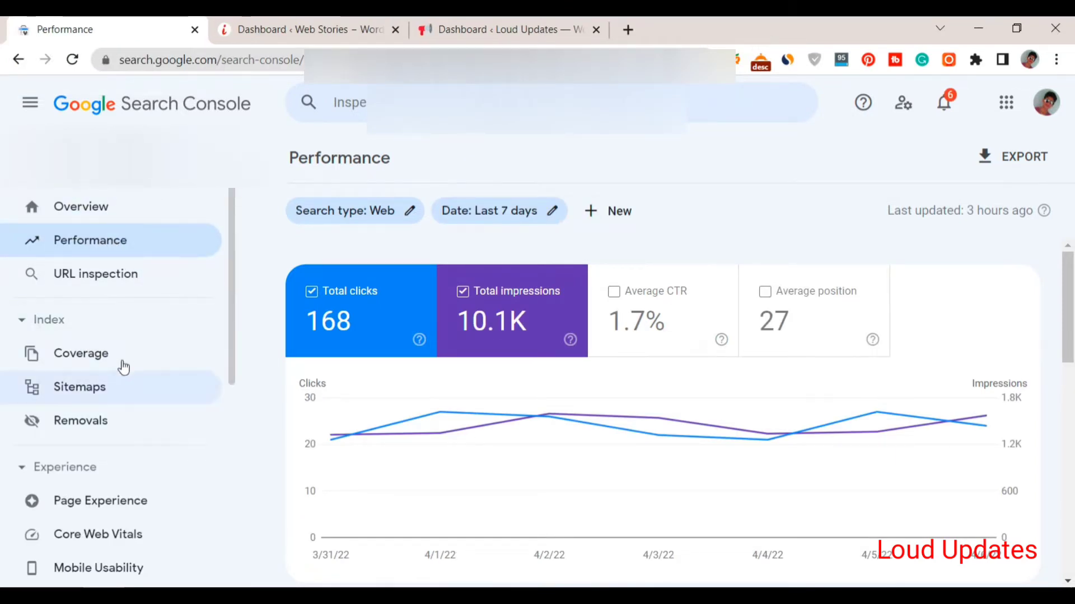
# Step: Review the story counts on the existing site's Web Stories dashboard, filter it to published stories, and close that dashboard
pyautogui.click(247, 16)
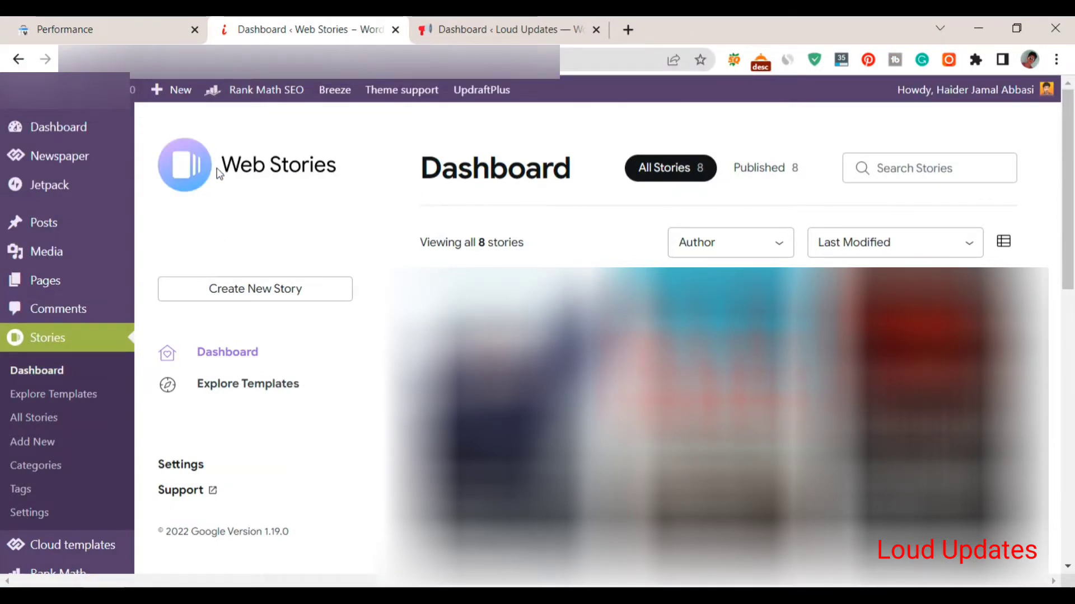
pyautogui.moveTo(415, 178); pyautogui.dragTo(571, 175)
pyautogui.click(575, 175)
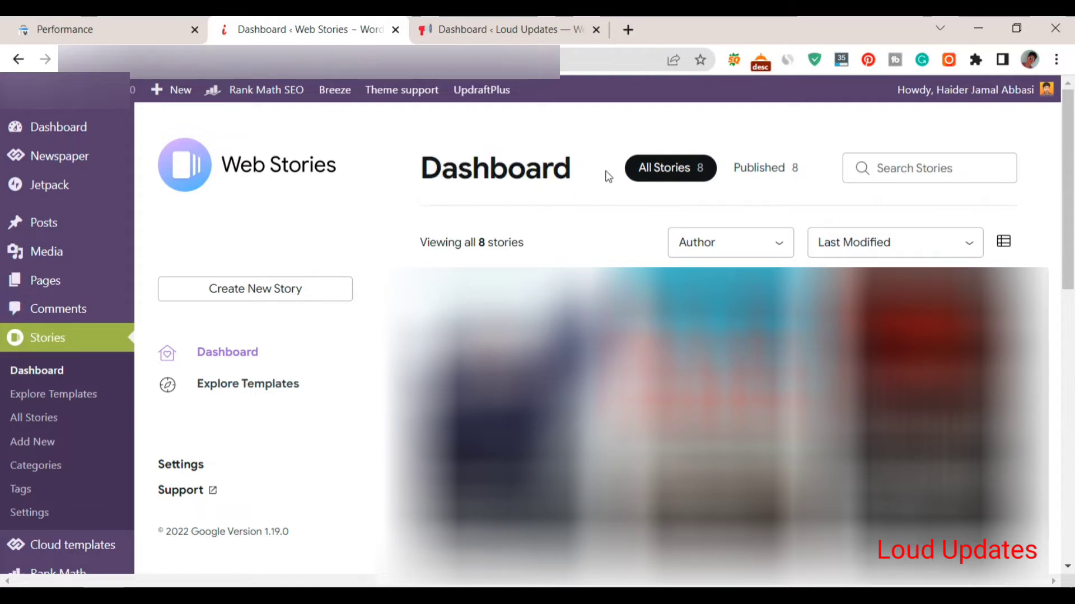
pyautogui.moveTo(638, 168); pyautogui.dragTo(676, 175)
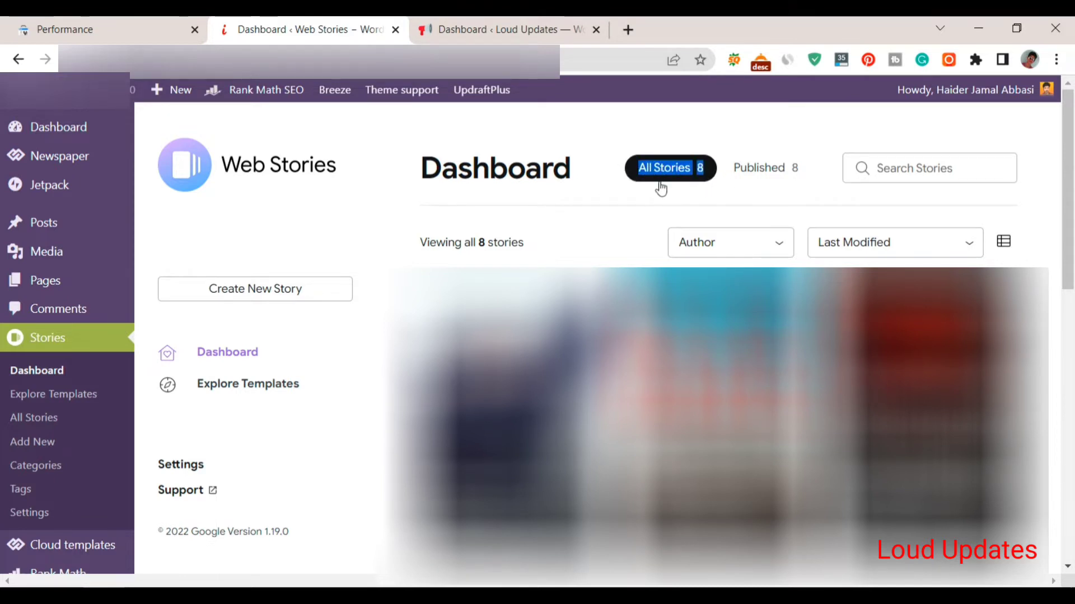
pyautogui.click(617, 188)
pyautogui.moveTo(623, 167); pyautogui.dragTo(705, 174)
pyautogui.click(731, 180)
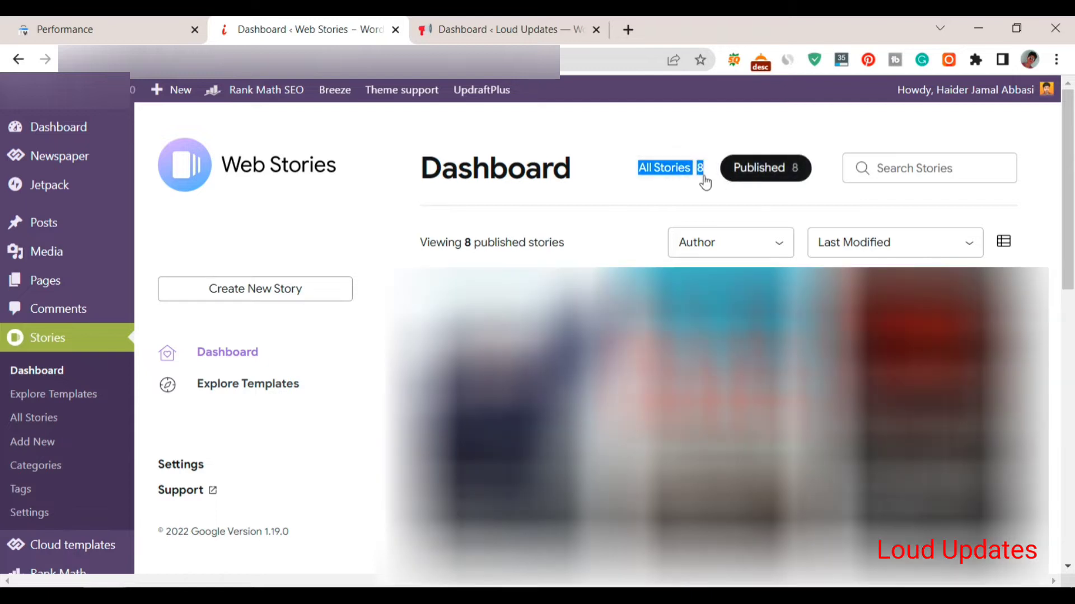
pyautogui.click(599, 177)
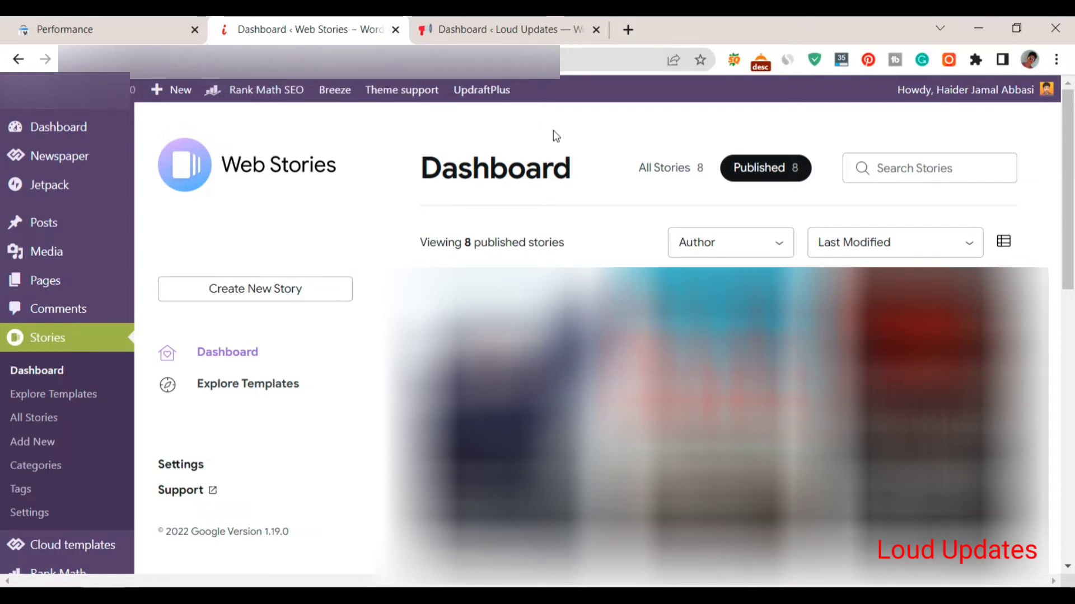
pyautogui.click(394, 31)
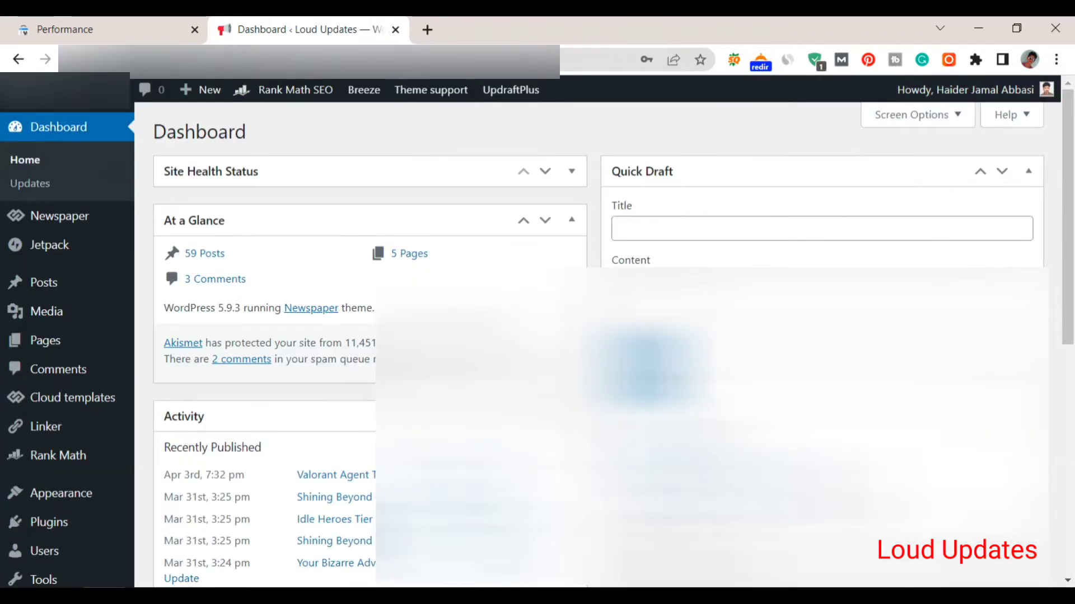
# Step: Open the Add Plugins page of the Loud Updates site and search for "web stories"
pyautogui.scroll(-2, 146, 260)
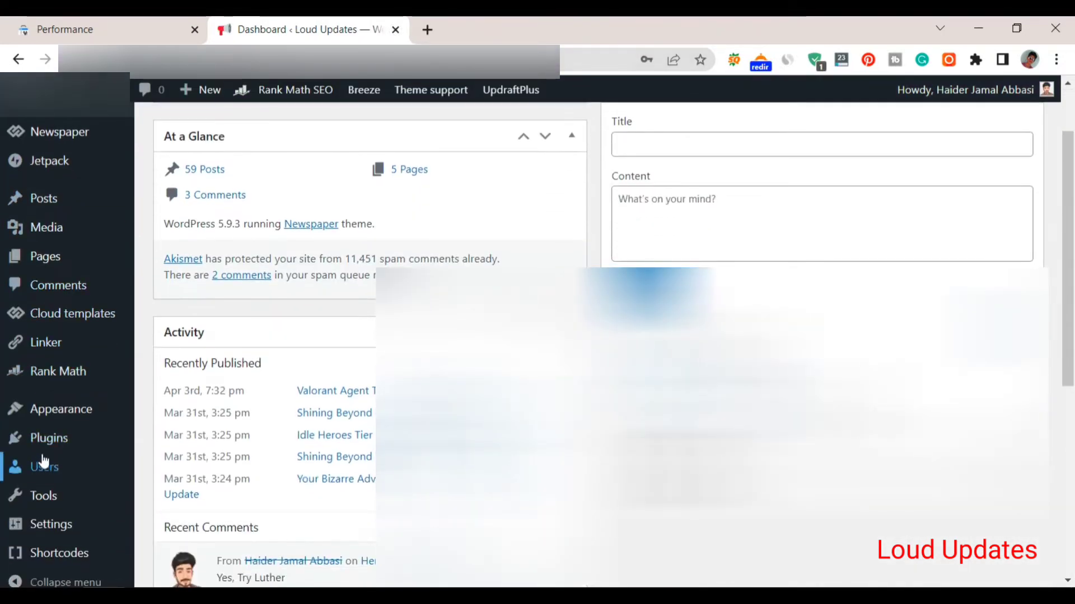
pyautogui.moveTo(41, 442)
pyautogui.click(160, 464)
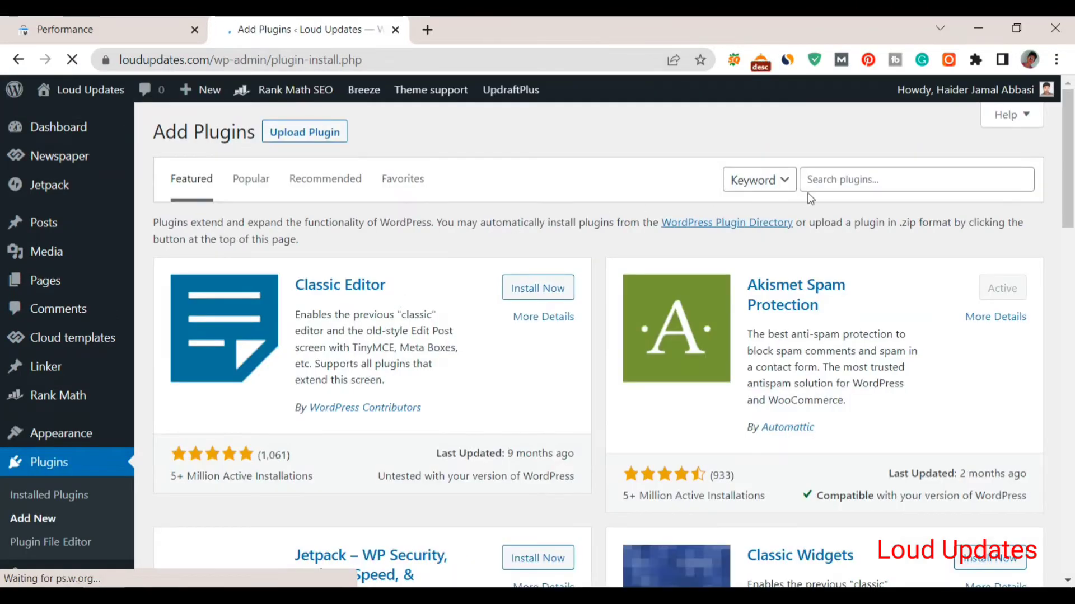
pyautogui.click(829, 182)
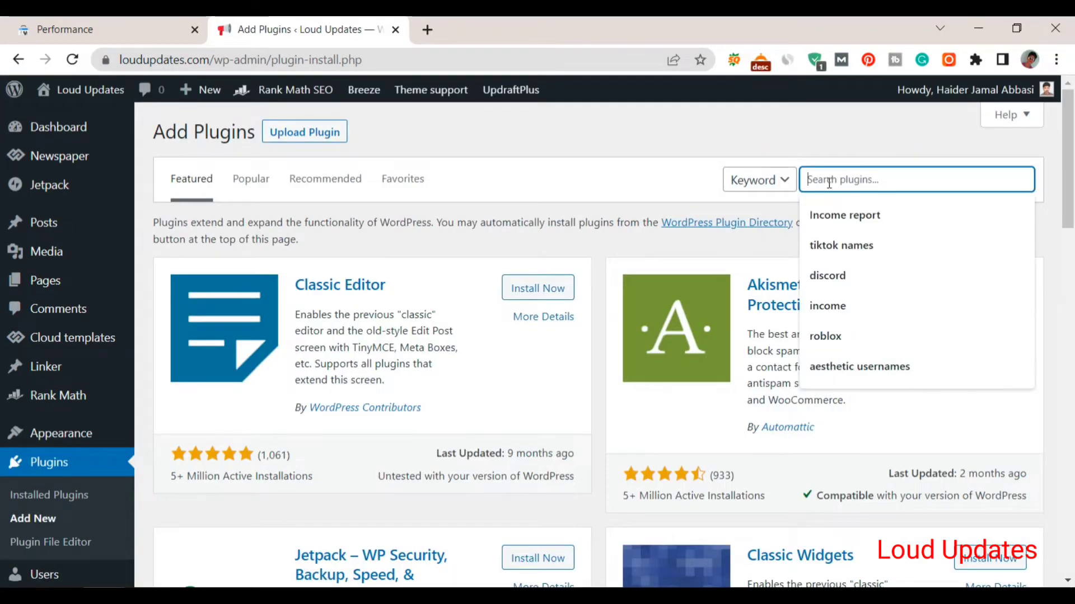
pyautogui.write('wep')
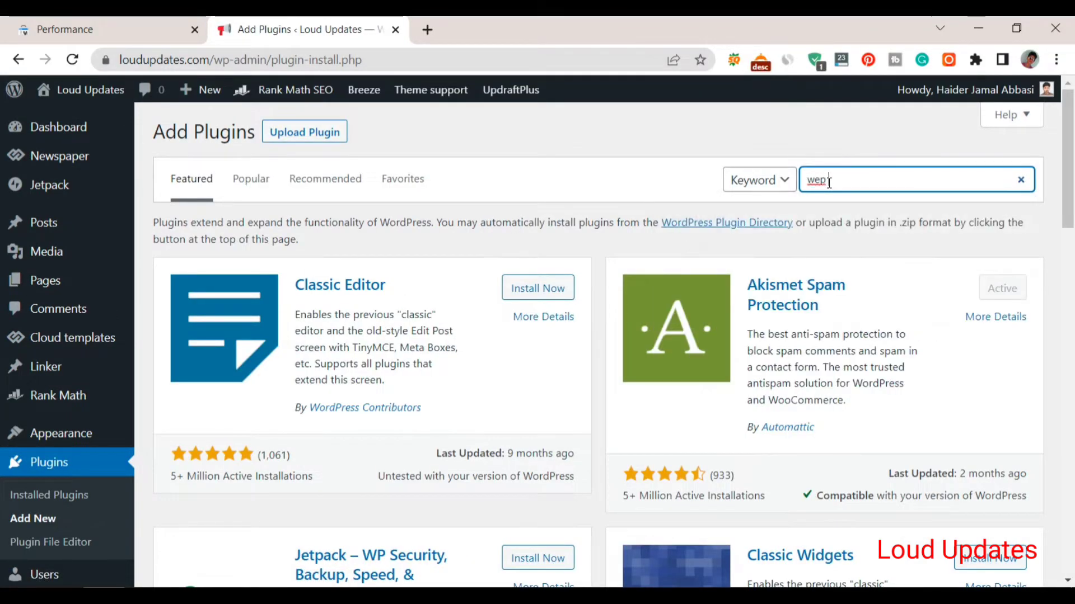
pyautogui.press('BackSpace')
pyautogui.write('b ')
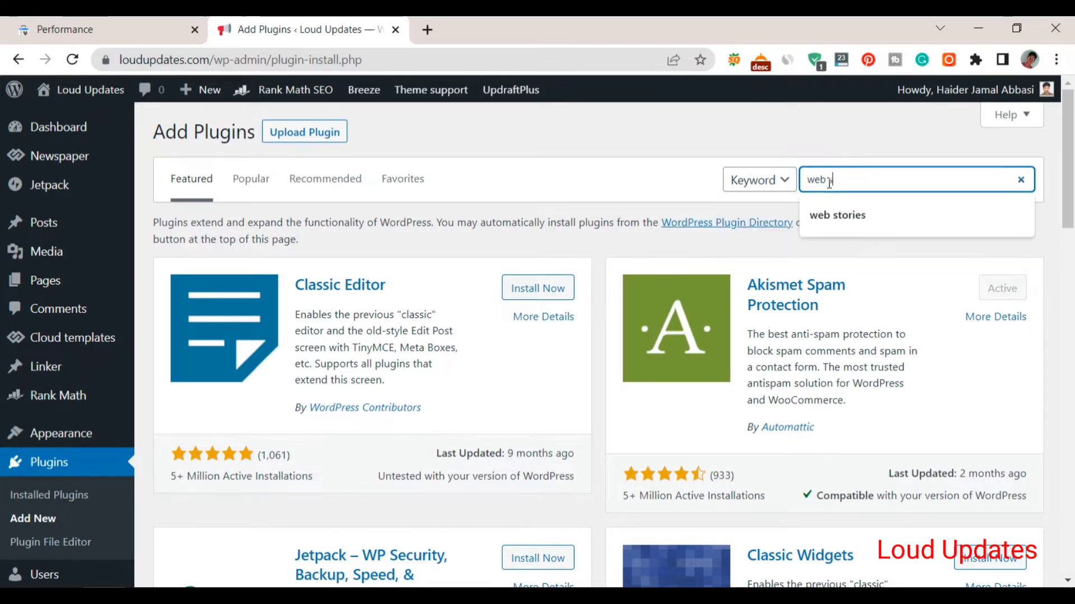
pyautogui.write('s')
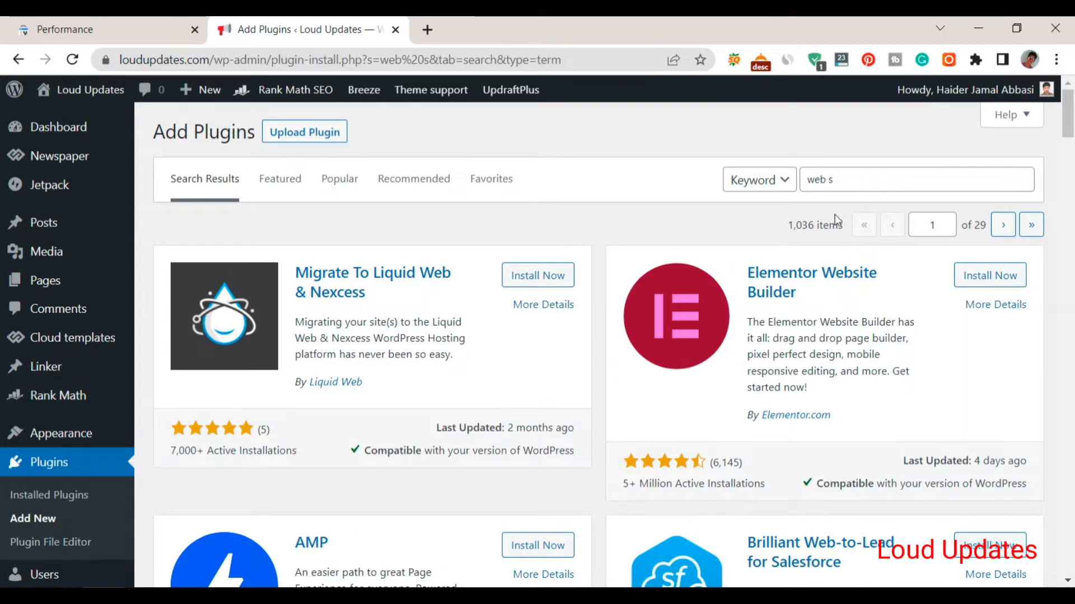
pyautogui.click(840, 180)
pyautogui.write('tories')
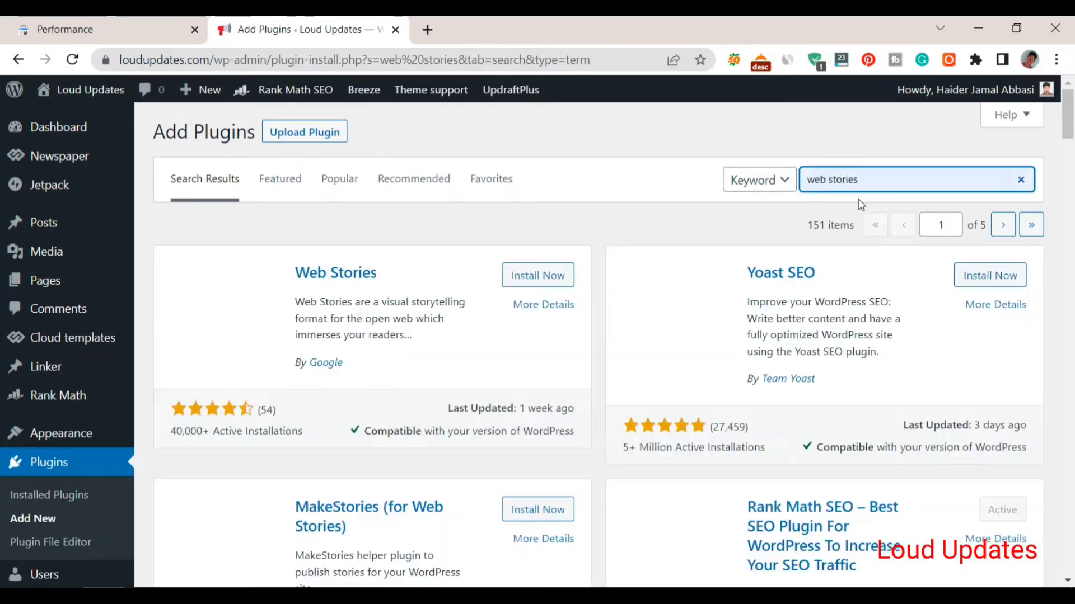
# Step: Check the Web Stories plugin's name, active installations and author in the search results
pyautogui.moveTo(284, 257); pyautogui.dragTo(378, 271)
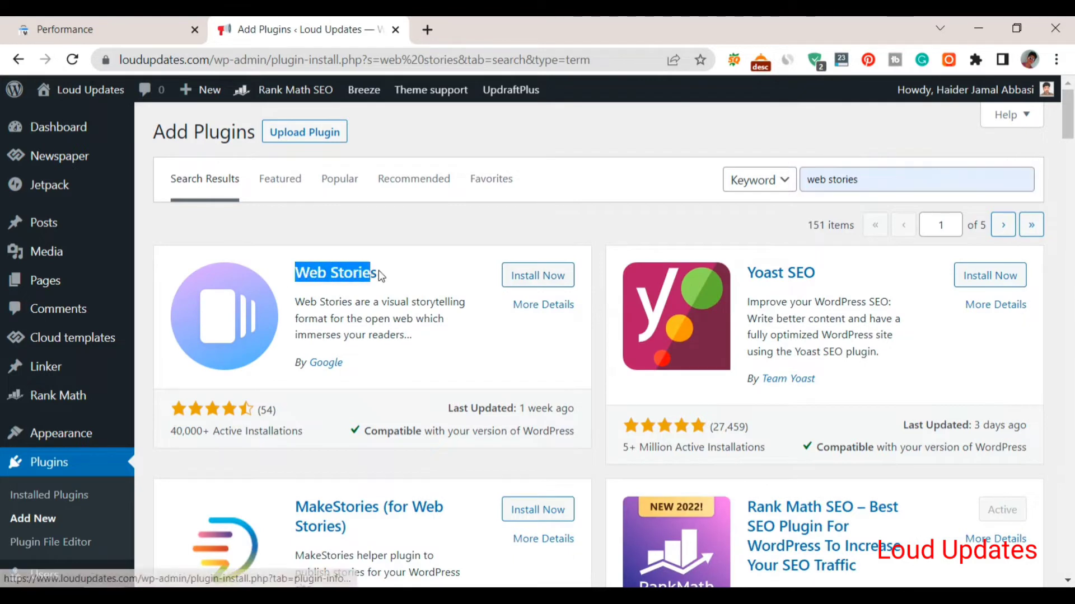
pyautogui.click(394, 272)
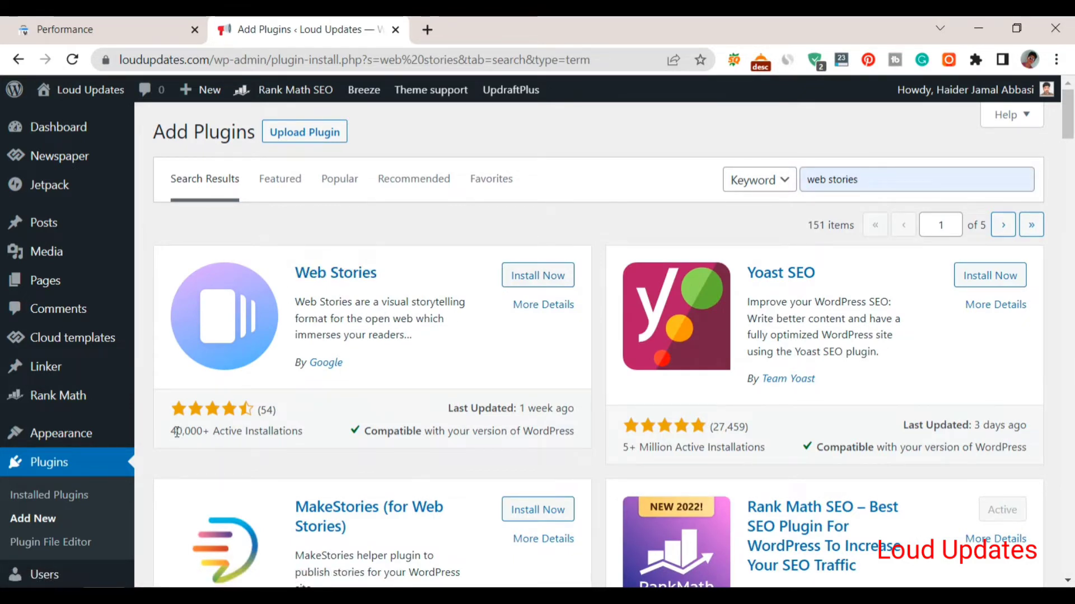
pyautogui.moveTo(176, 433); pyautogui.dragTo(302, 431)
pyautogui.click(321, 436)
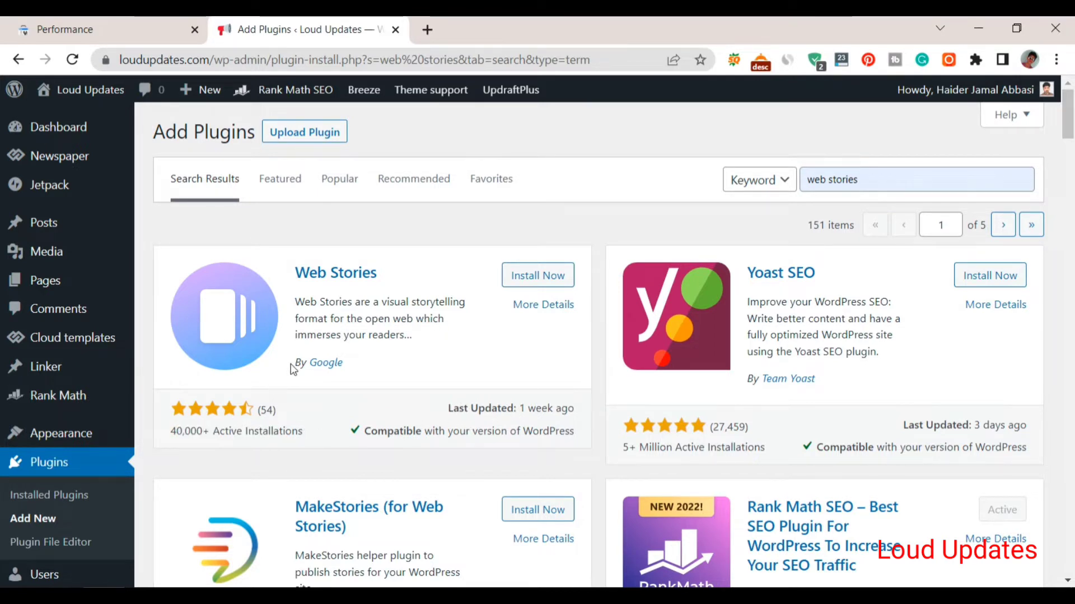
pyautogui.moveTo(292, 364); pyautogui.dragTo(355, 367)
pyautogui.click(381, 376)
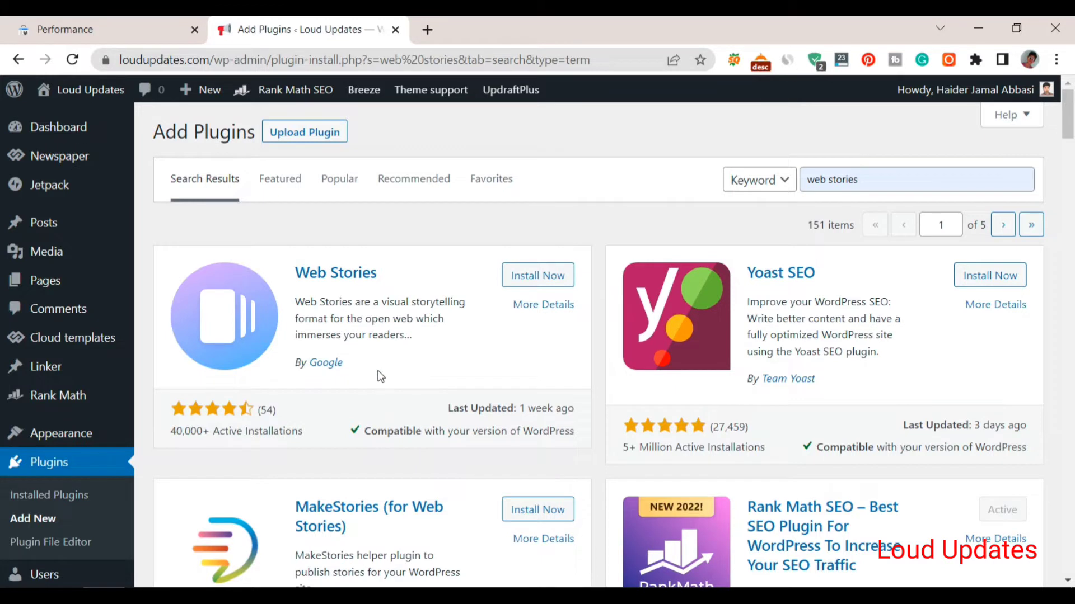
# Step: Open the plugin author's Google page in a separate tab, skim through it, and close it
pyautogui.rightClick(334, 364)
pyautogui.click(408, 374)
pyautogui.click(487, 22)
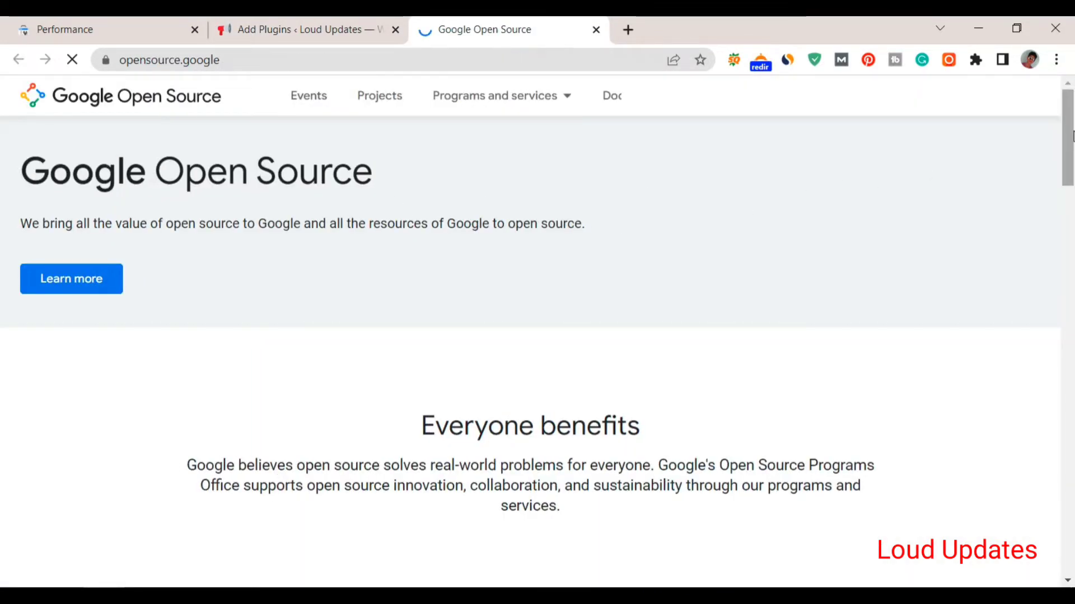
pyautogui.moveTo(1070, 140); pyautogui.dragTo(1071, 374)
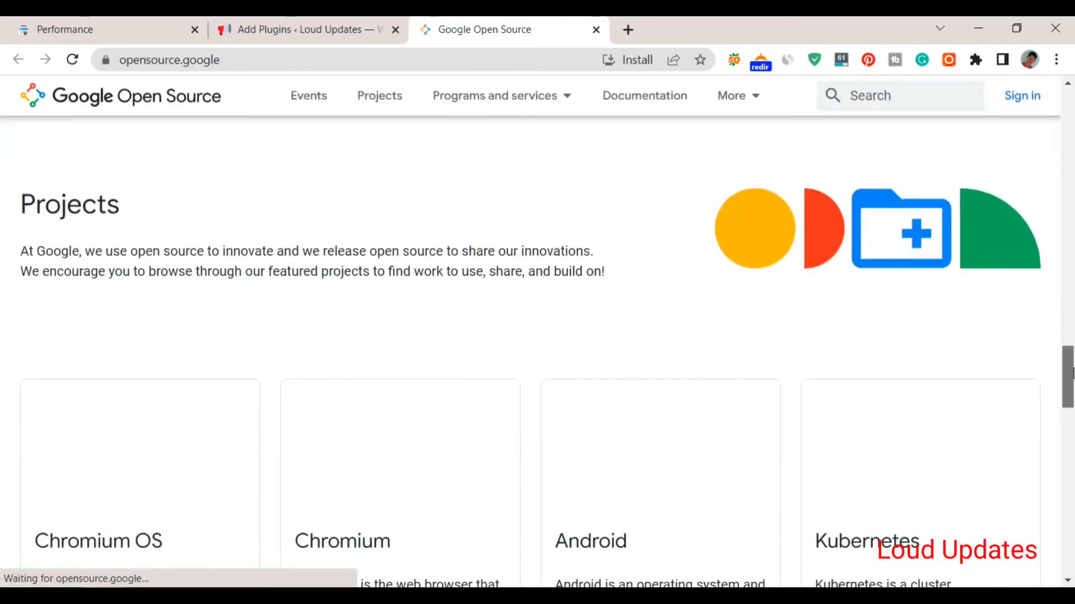
pyautogui.click(596, 29)
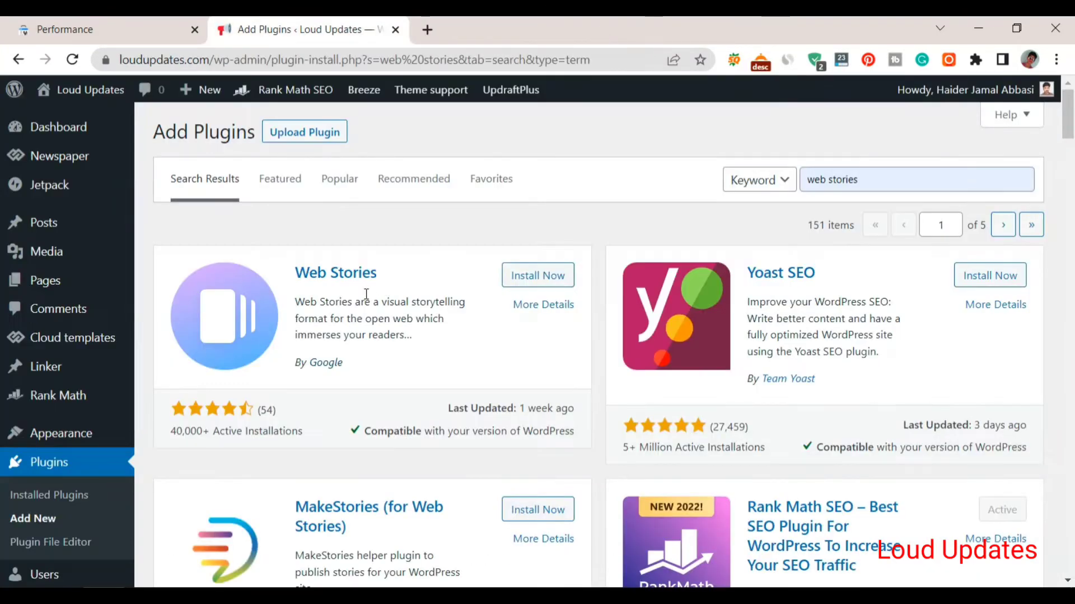
# Step: Install and activate the Web Stories plugin by Google
pyautogui.click(532, 275)
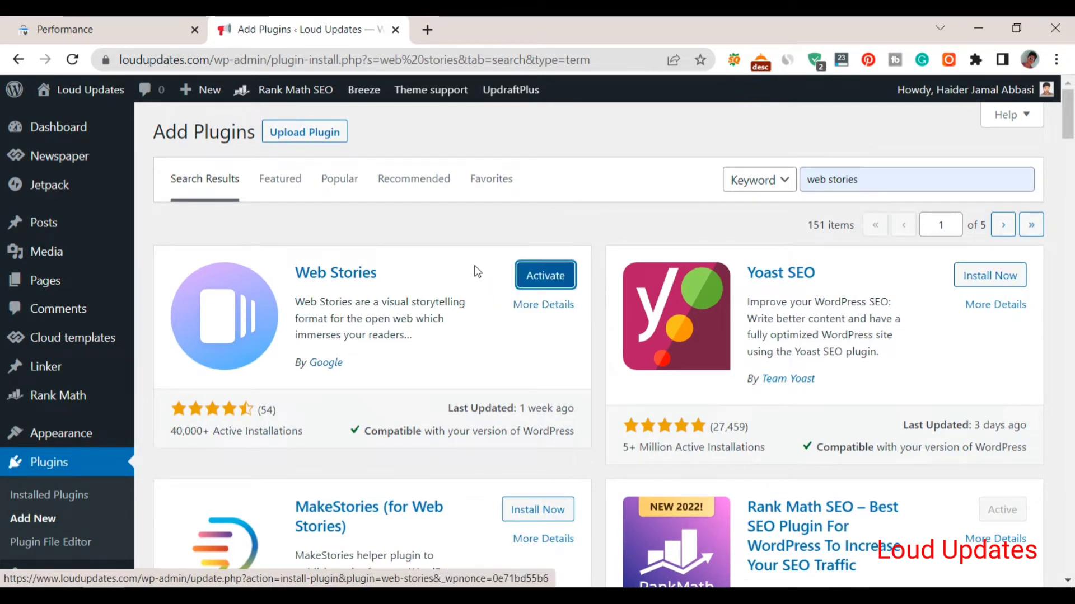
pyautogui.click(531, 283)
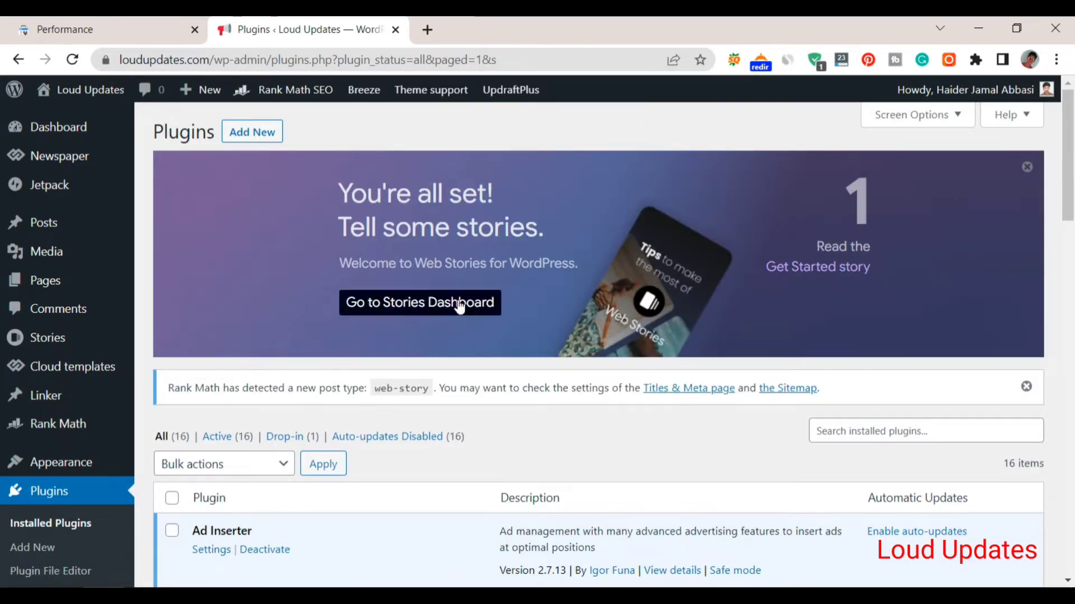
# Step: Go to the Stories area, dismiss the "Help improve the editor!" banner, and show the Web Stories Dashboard
pyautogui.click(393, 304)
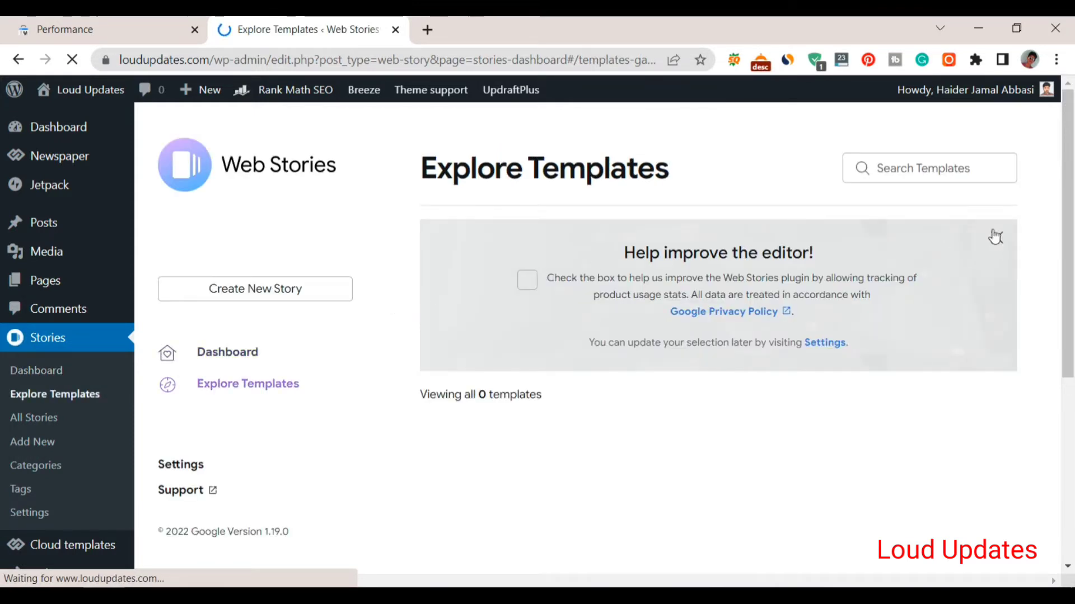
pyautogui.click(995, 235)
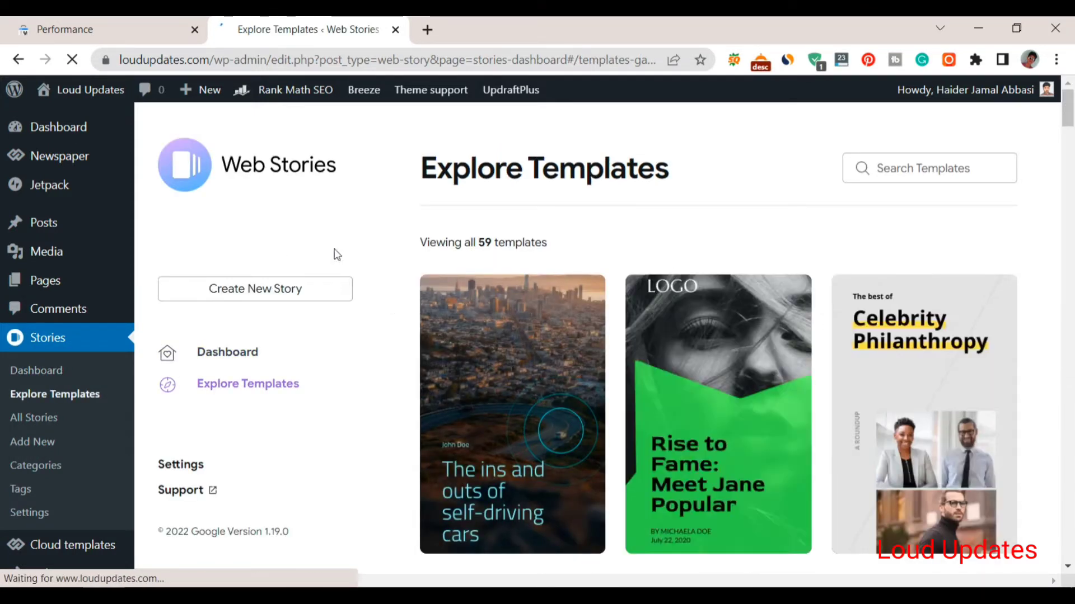
pyautogui.click(223, 351)
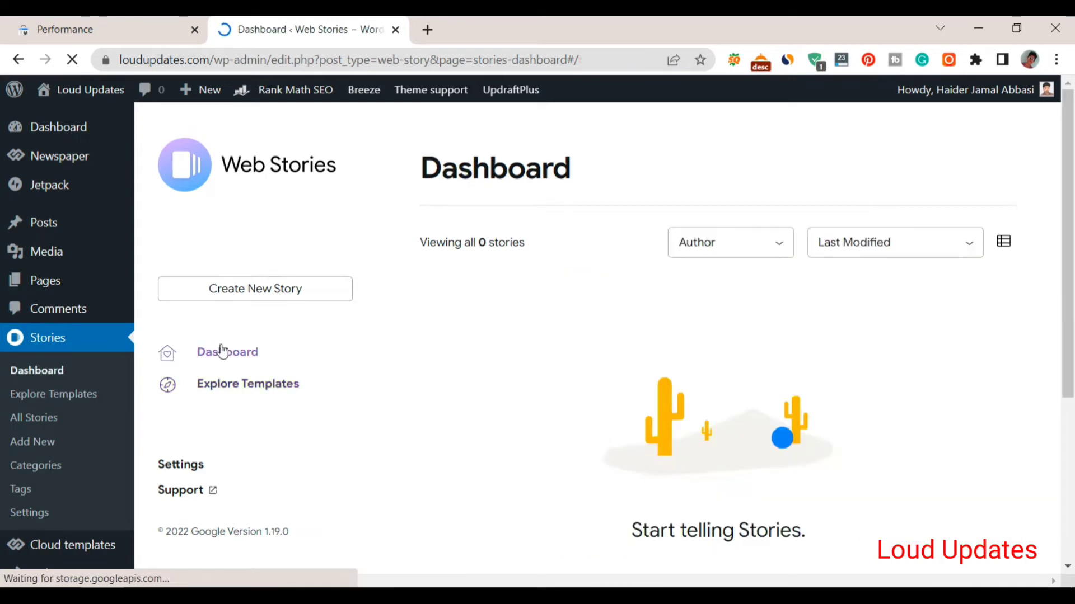
# Step: Examine the new Web Stories dashboard's story count and its start prompt
pyautogui.scroll(-3, 598, 379)
pyautogui.moveTo(597, 379); pyautogui.dragTo(667, 376)
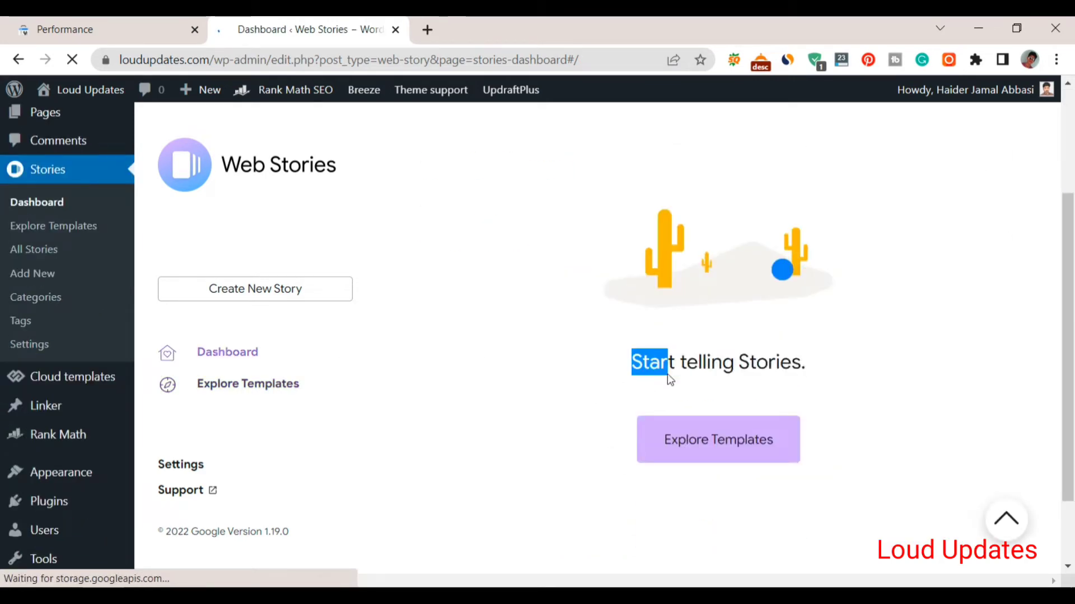
pyautogui.click(899, 334)
pyautogui.scroll(3, 698, 371)
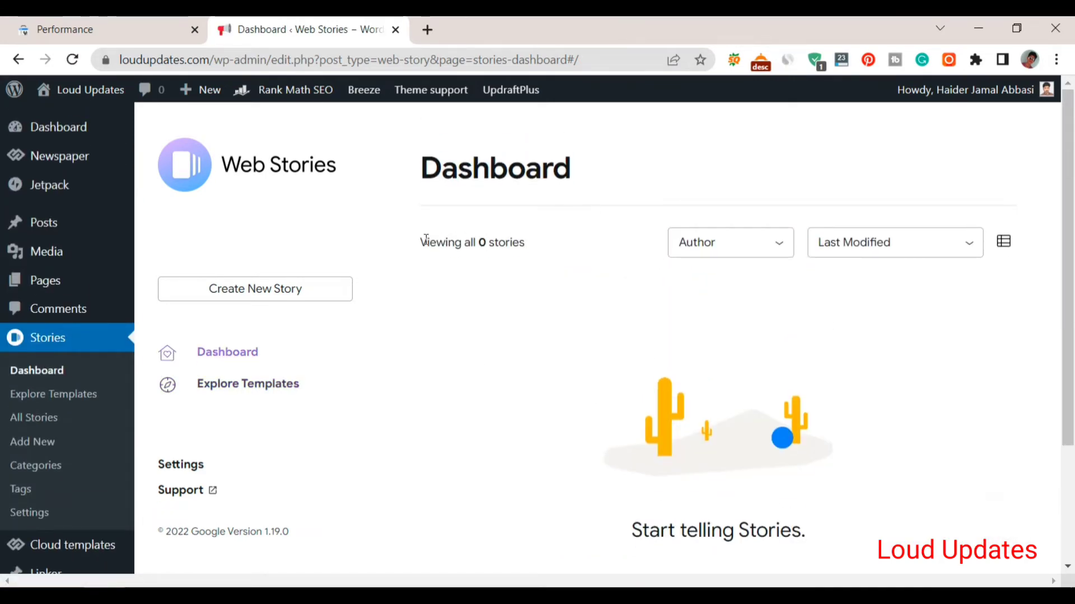
pyautogui.moveTo(504, 247); pyautogui.dragTo(512, 247)
pyautogui.click(542, 269)
pyautogui.moveTo(113, 281)
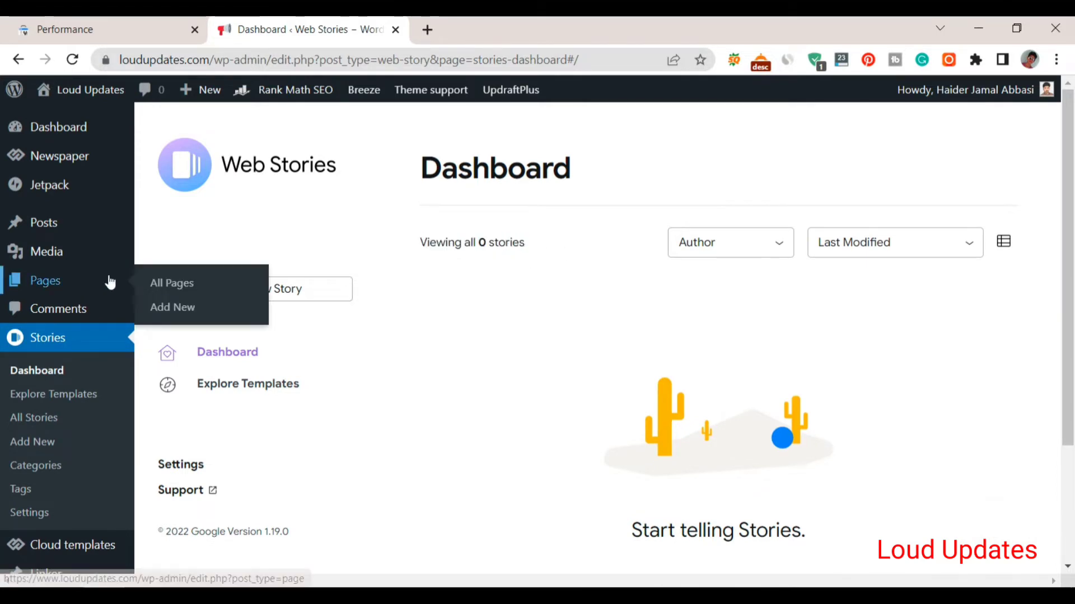
# Step: Show Rank Math's General Settings and look through the Links and Webmaster Tools sections
pyautogui.scroll(-3, 135, 280)
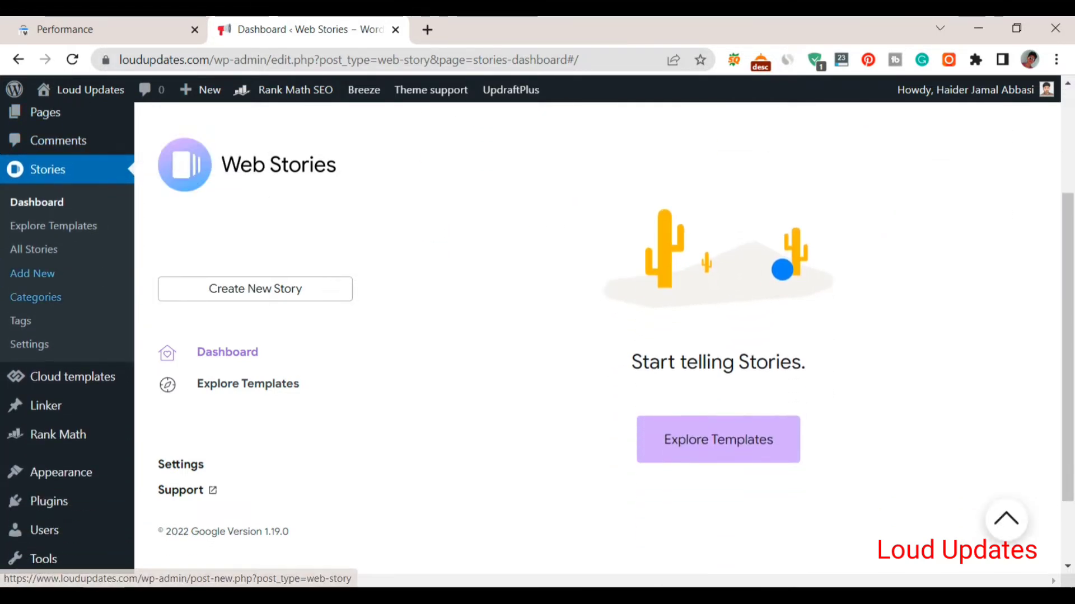
pyautogui.moveTo(32, 444)
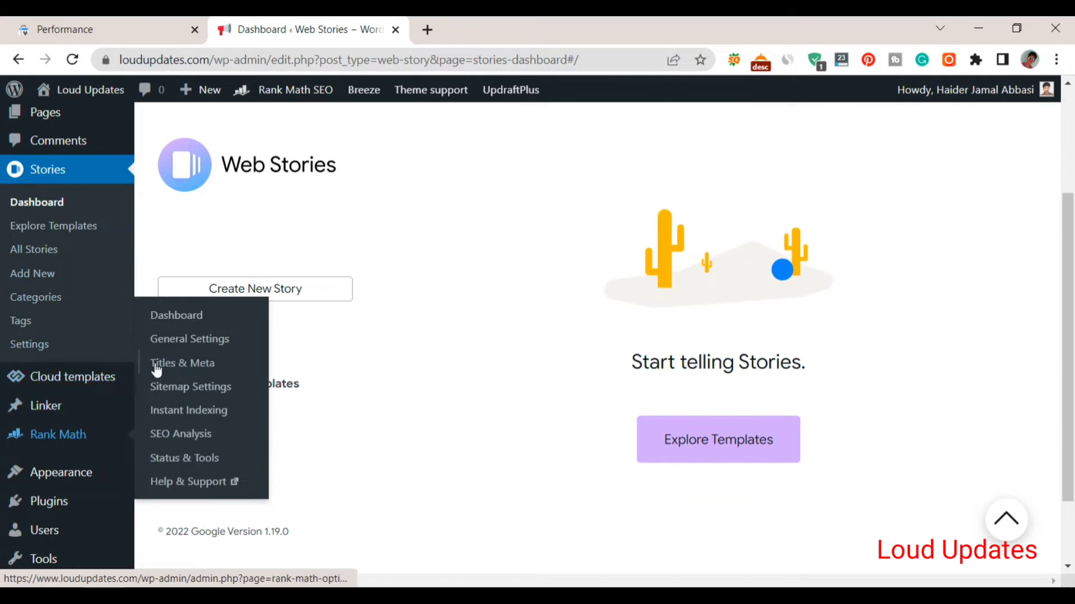
pyautogui.click(188, 343)
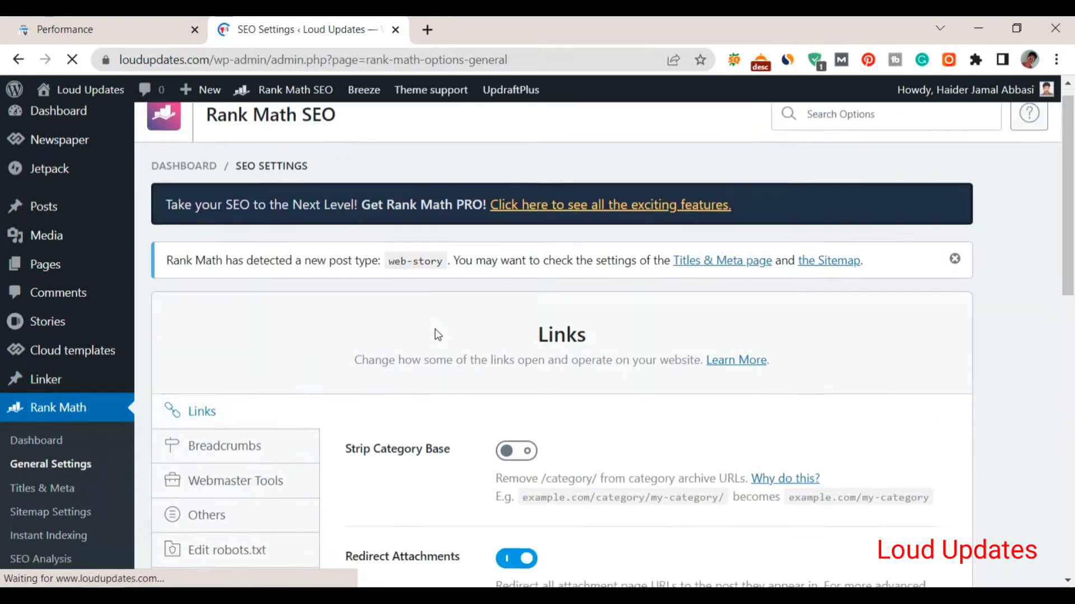
pyautogui.scroll(-5, 435, 334)
pyautogui.scroll(1, 437, 330)
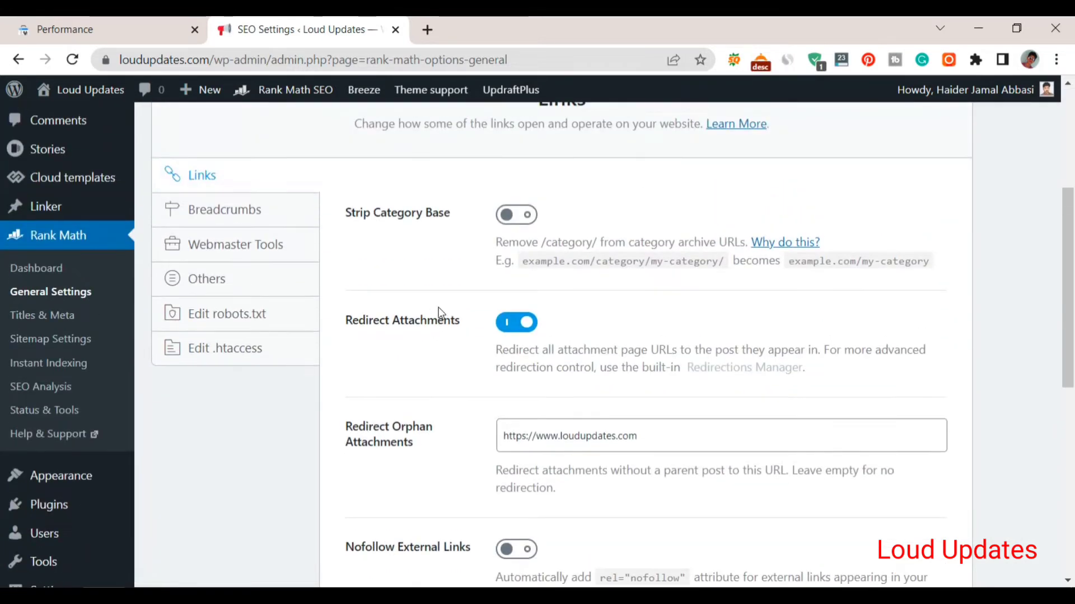
pyautogui.scroll(-6, 439, 315)
pyautogui.scroll(15, 996, 364)
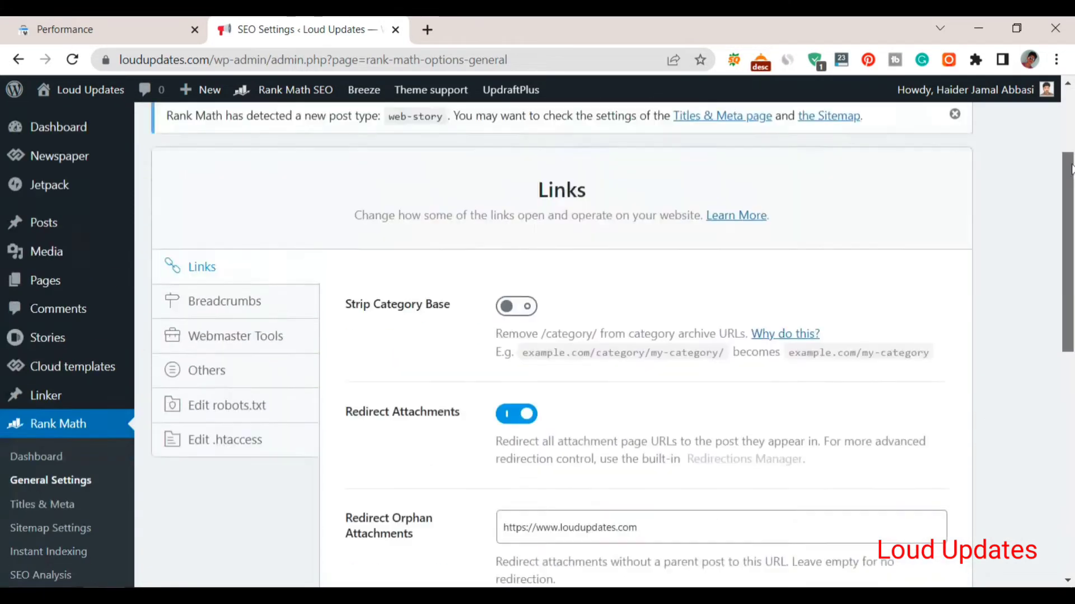
pyautogui.click(242, 372)
pyautogui.click(239, 391)
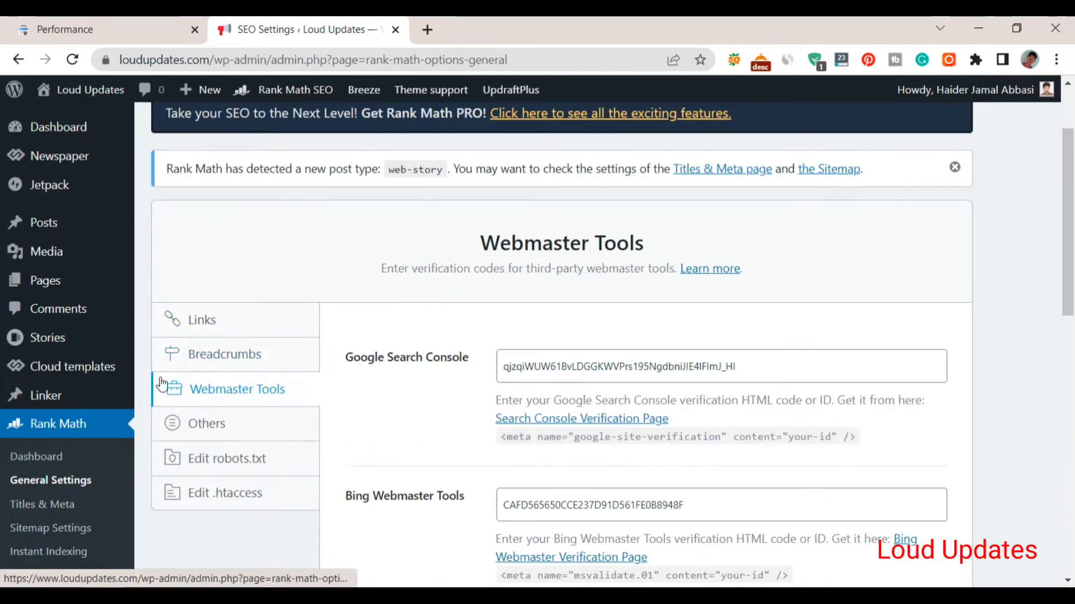
# Step: Go to the Rank Math dashboard and examine the Google Web Stories module's description and whether it is enabled
pyautogui.click(36, 453)
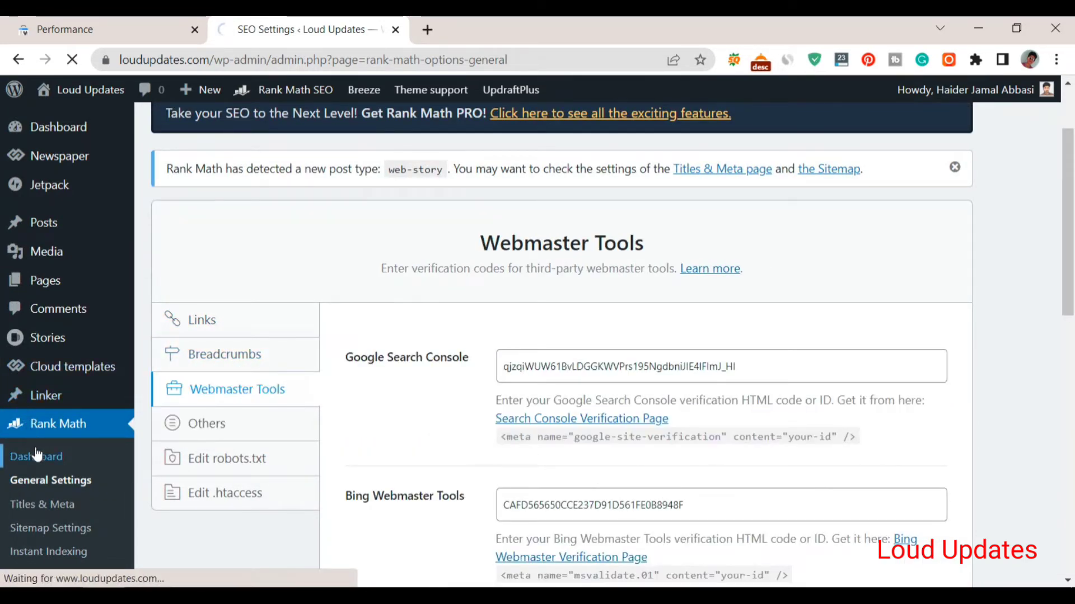
pyautogui.scroll(-3, 378, 287)
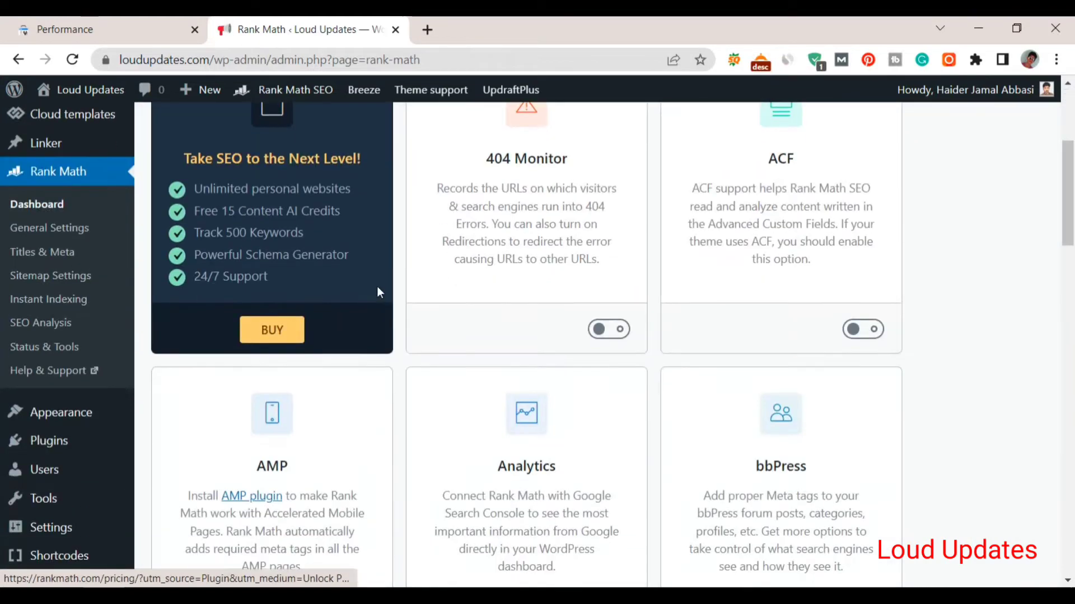
pyautogui.scroll(-6, 399, 287)
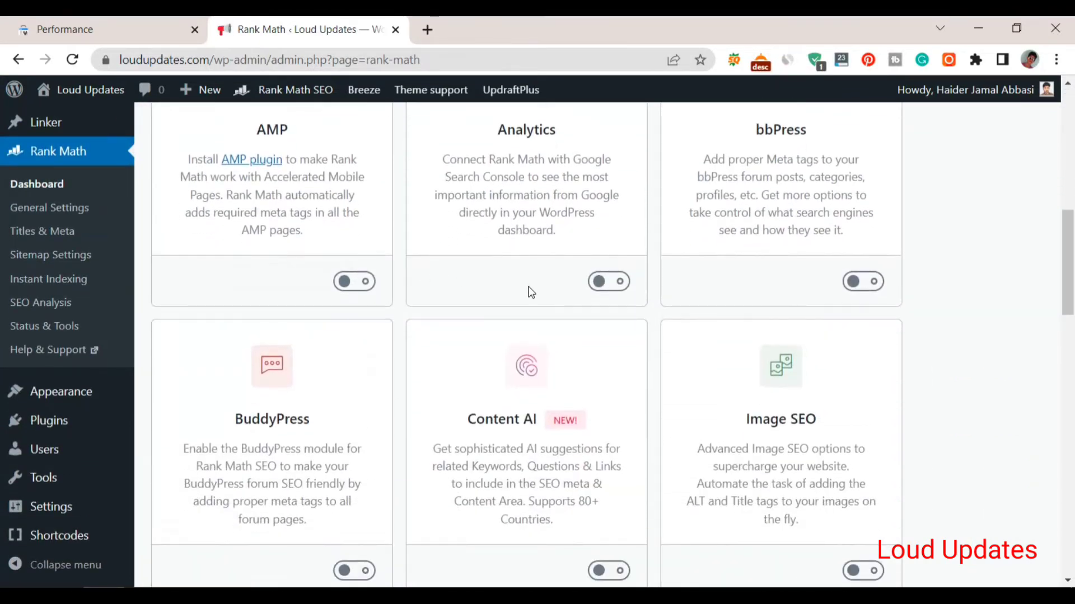
pyautogui.scroll(-6, 530, 291)
pyautogui.scroll(-8, 981, 304)
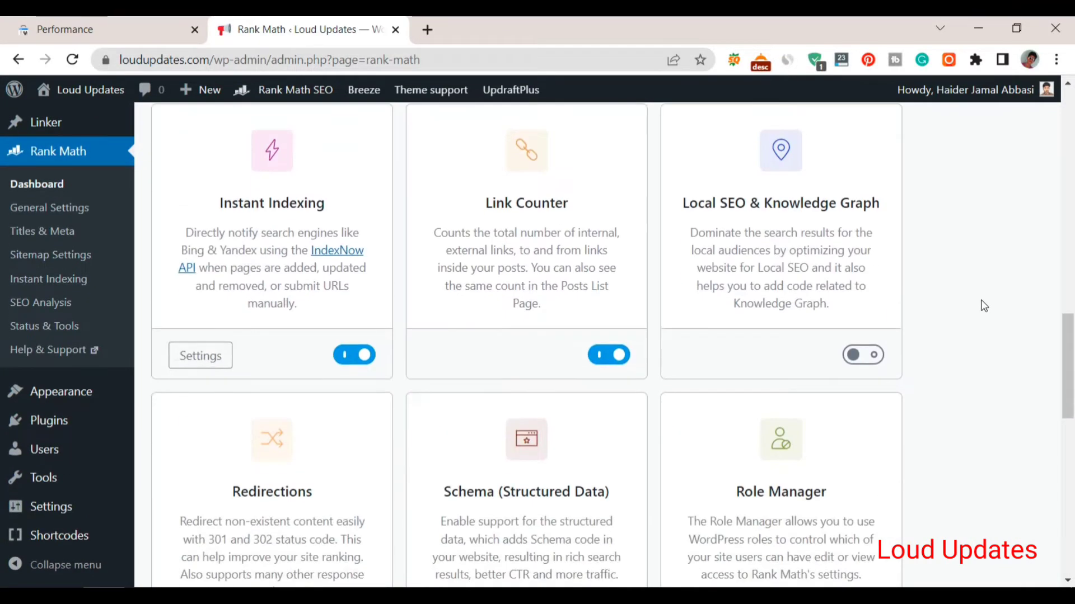
pyautogui.scroll(-3, 1012, 309)
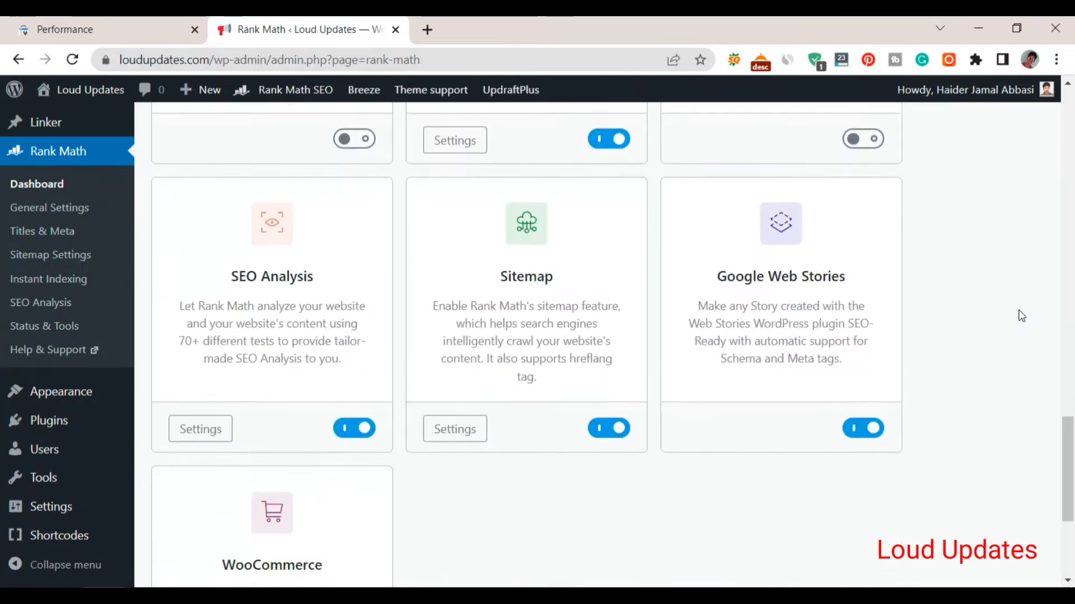
pyautogui.moveTo(721, 281); pyautogui.dragTo(842, 278)
pyautogui.moveTo(699, 306); pyautogui.dragTo(852, 341)
pyautogui.click(838, 392)
pyautogui.moveTo(763, 324); pyautogui.dragTo(832, 359)
pyautogui.click(859, 429)
pyautogui.scroll(3, 1072, 448)
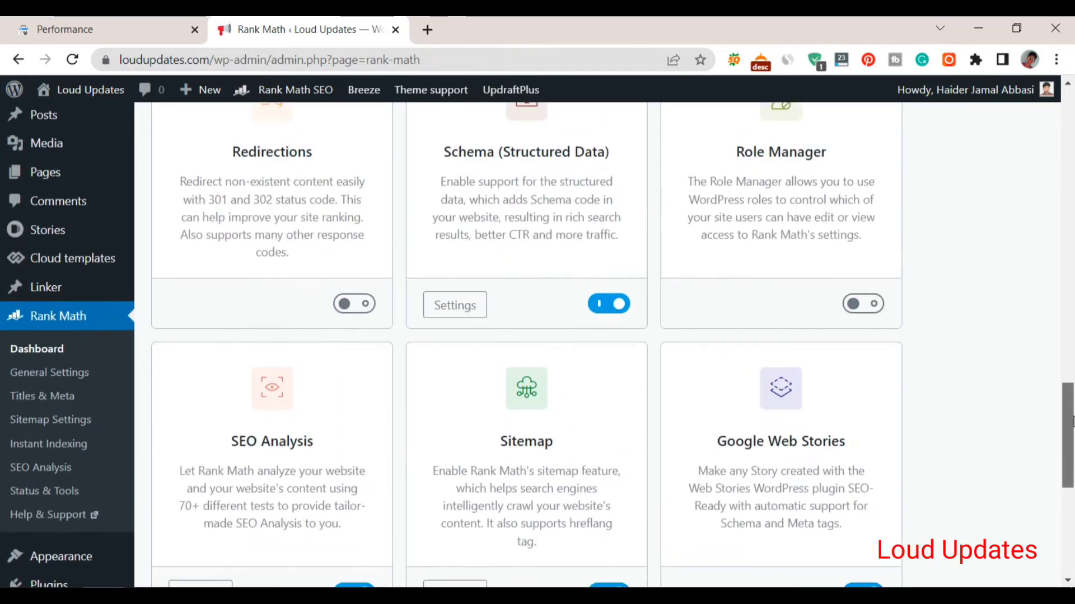
# Step: In Rank Math's Sitemap Settings, turn on Include in Sitemap for the Stories post type and save the changes
pyautogui.click(63, 425)
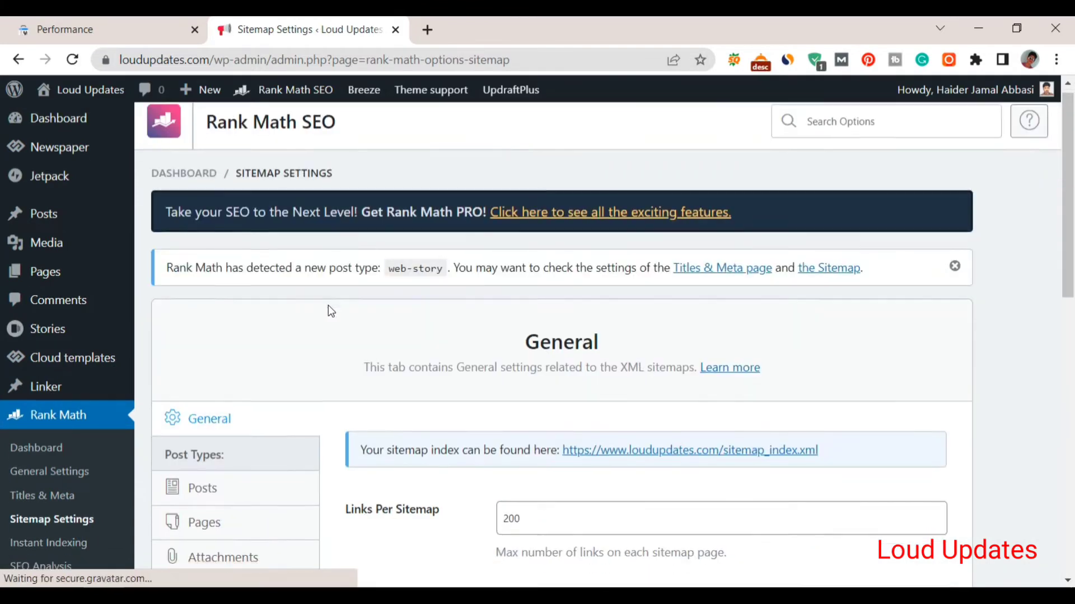
pyautogui.scroll(-4, 329, 309)
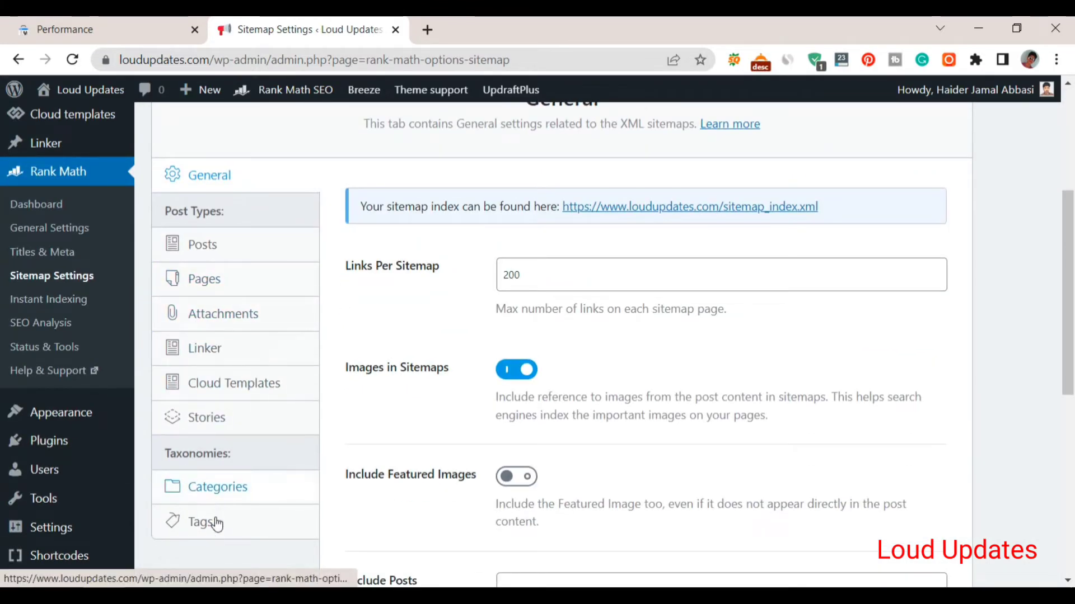
pyautogui.click(213, 428)
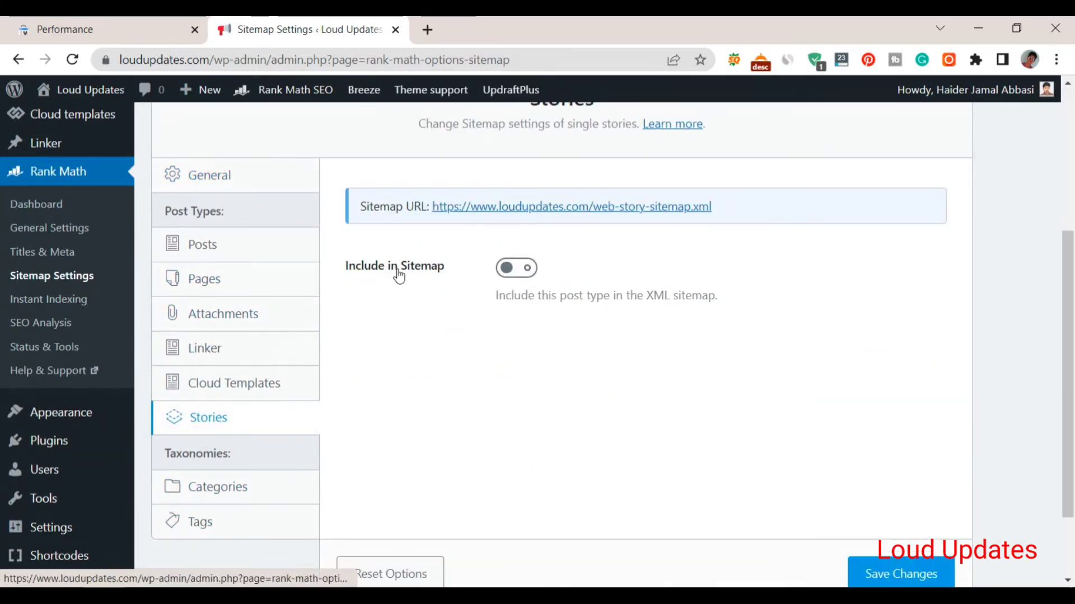
pyautogui.moveTo(343, 265); pyautogui.dragTo(412, 276)
pyautogui.click(425, 296)
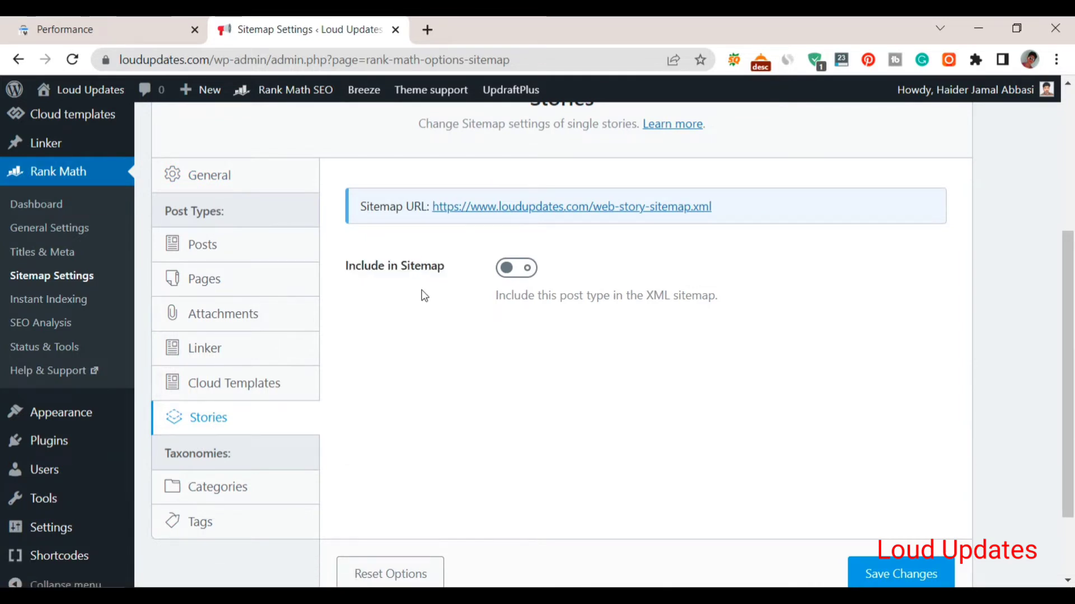
pyautogui.click(508, 271)
pyautogui.moveTo(337, 268); pyautogui.dragTo(434, 271)
pyautogui.click(551, 342)
pyautogui.click(860, 580)
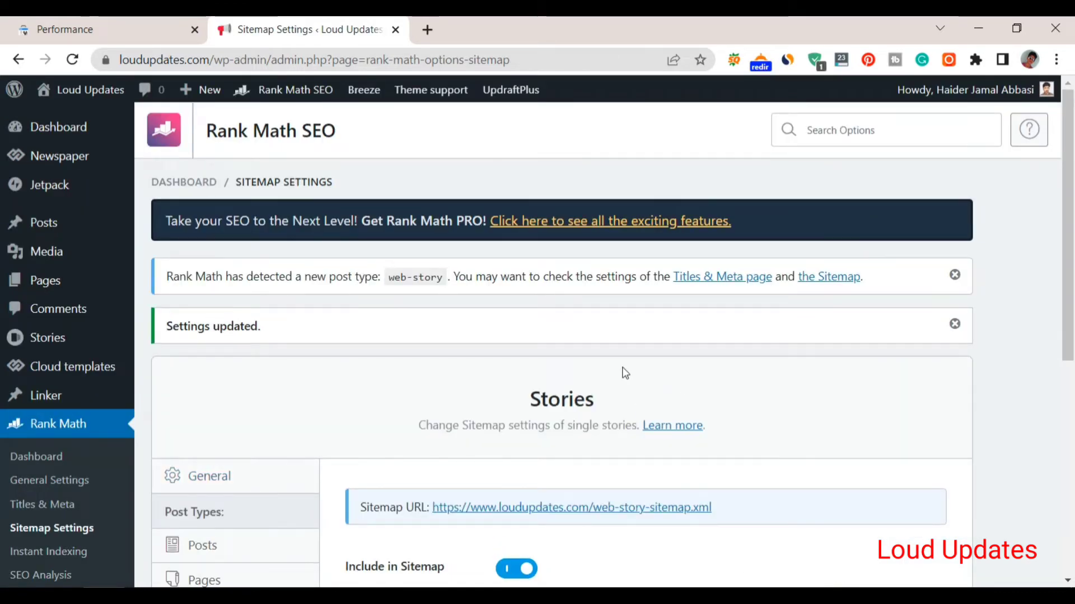
# Step: View the web-story-sitemap.xml page and its listed URLs, glance at Google Search Console, and return to the Sitemap Settings page
pyautogui.click(482, 512)
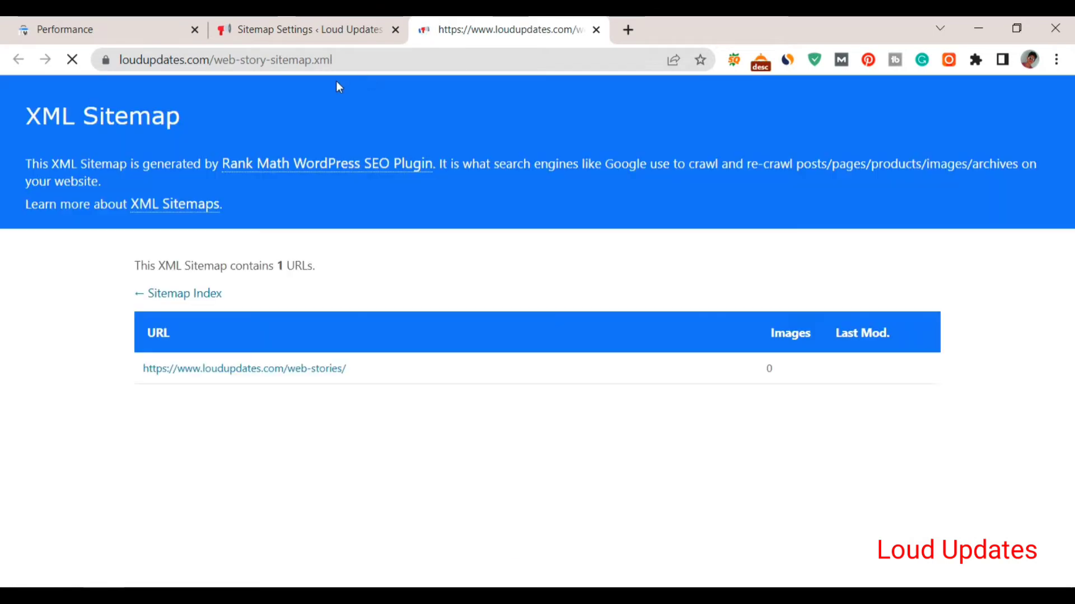
pyautogui.moveTo(143, 368); pyautogui.dragTo(357, 353)
pyautogui.moveTo(127, 283); pyautogui.dragTo(319, 268)
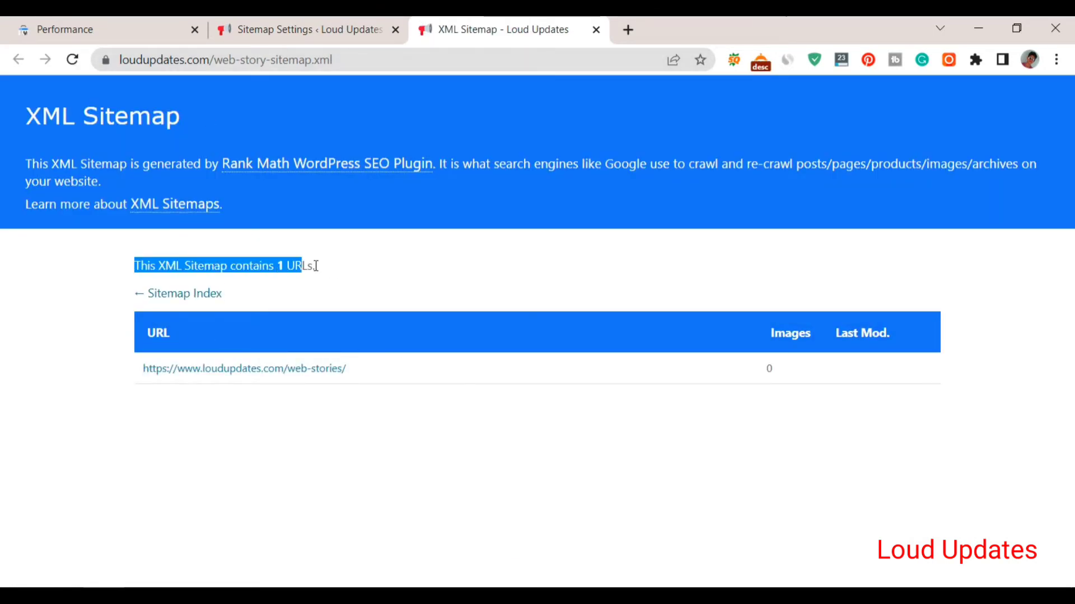
pyautogui.click(45, 292)
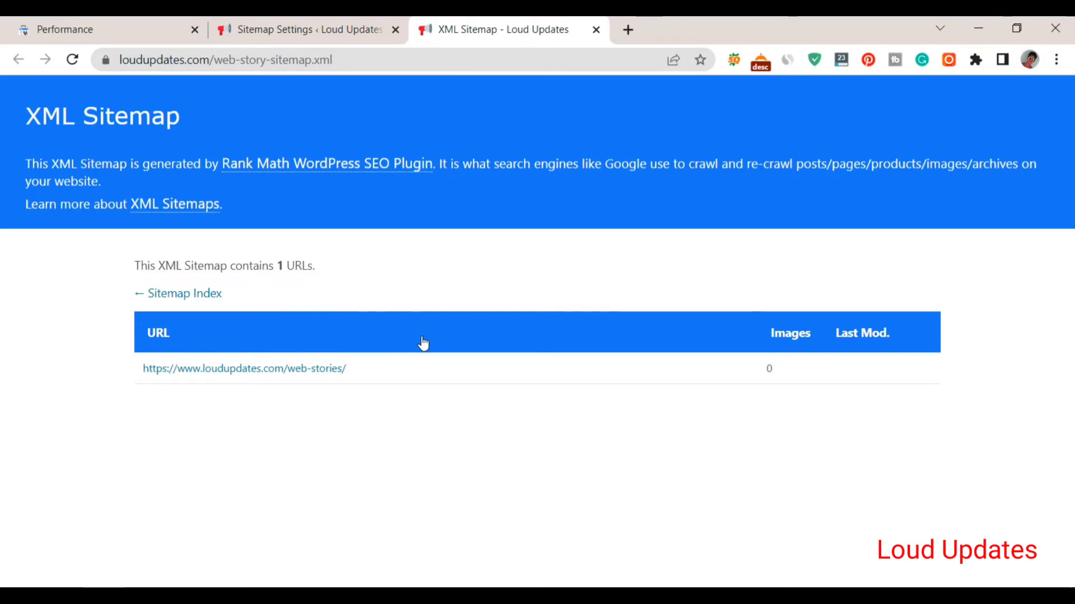
pyautogui.click(35, 27)
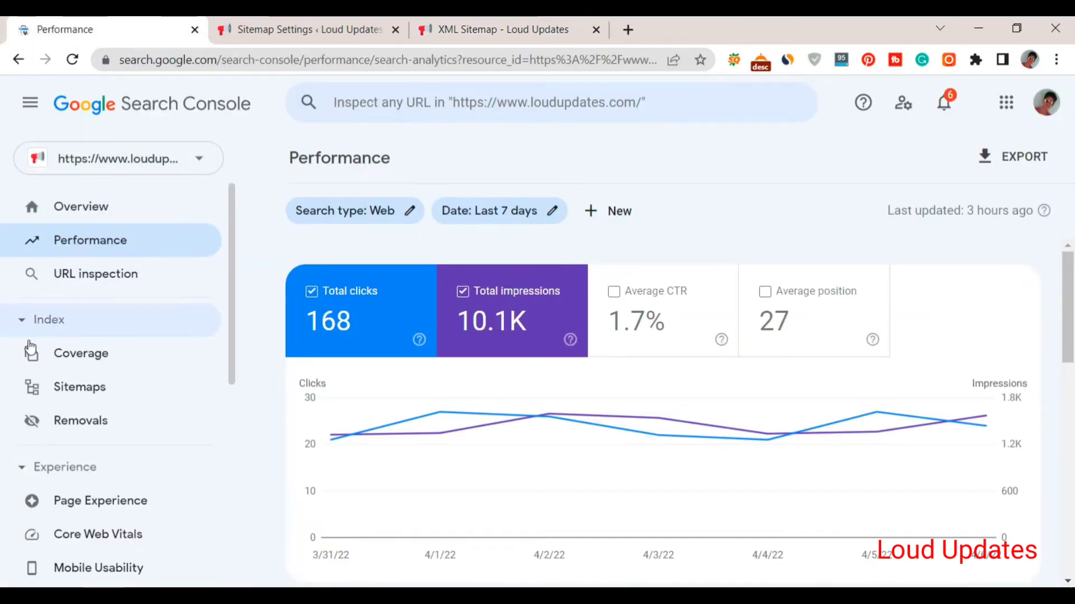
pyautogui.click(295, 17)
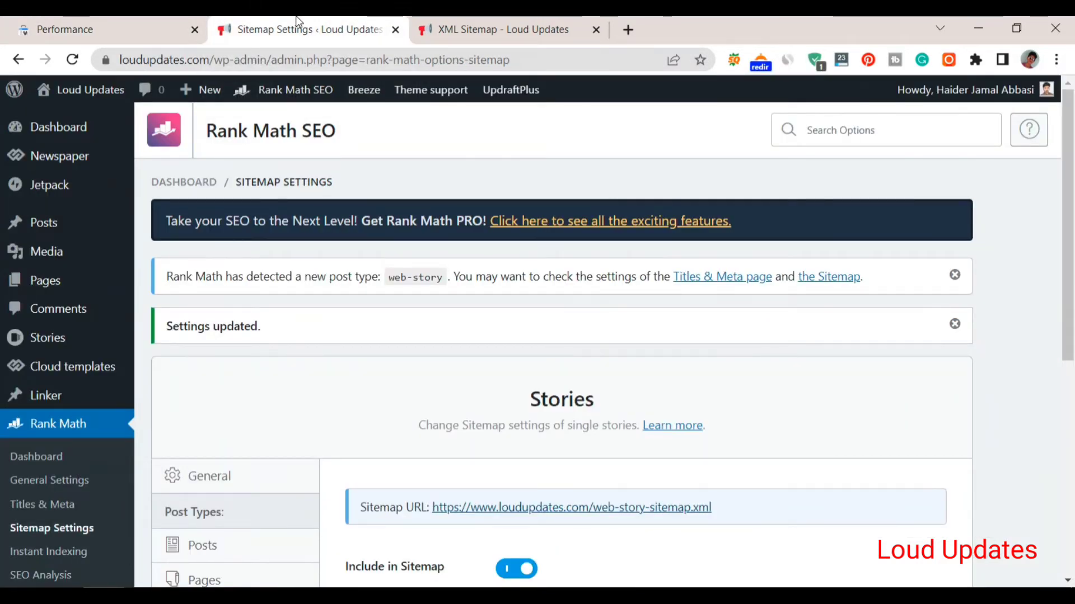
# Step: Go to the Stories area and look through the ready-made designs under Explore Templates
pyautogui.click(43, 337)
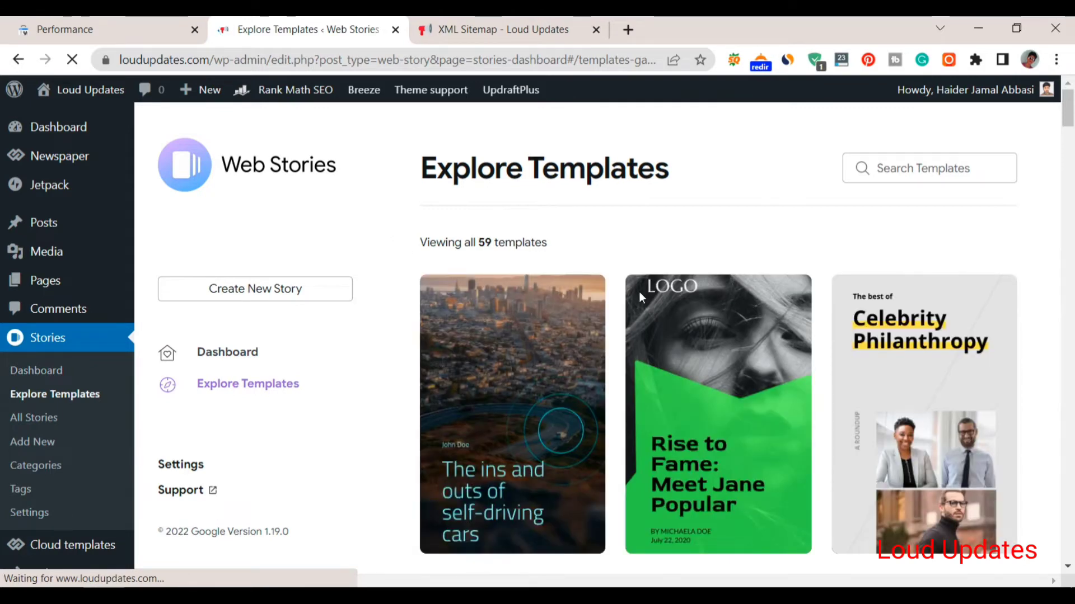
pyautogui.scroll(-2, 609, 231)
pyautogui.scroll(2, 609, 231)
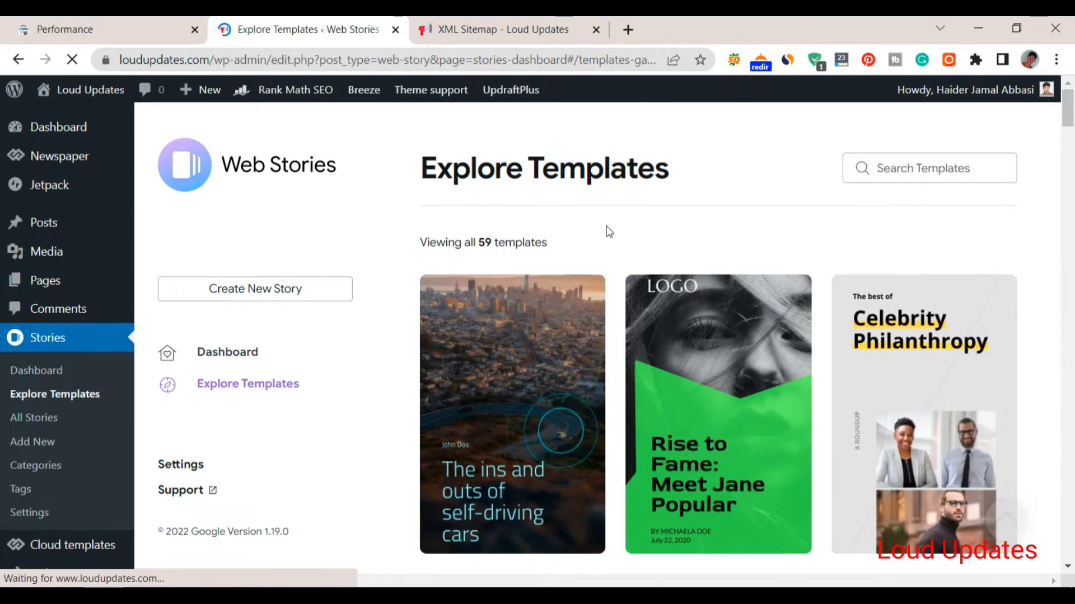
pyautogui.moveTo(1068, 115); pyautogui.dragTo(1063, 149)
pyautogui.scroll(9, 549, 260)
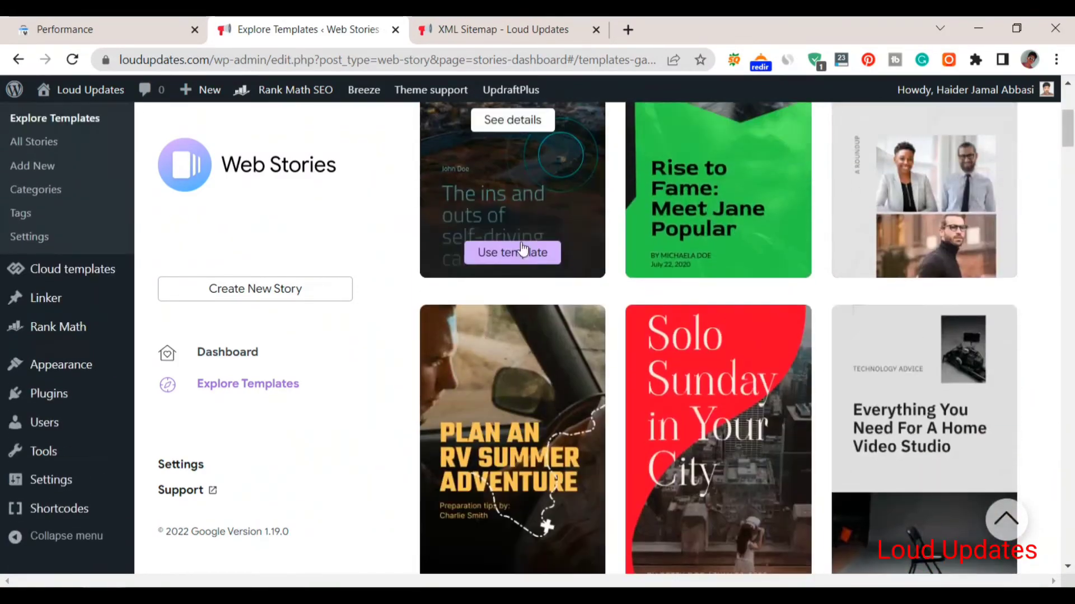
# Step: Create a new blank story from the Web Stories Dashboard and dismiss the Quick Tips
pyautogui.click(235, 353)
pyautogui.click(258, 296)
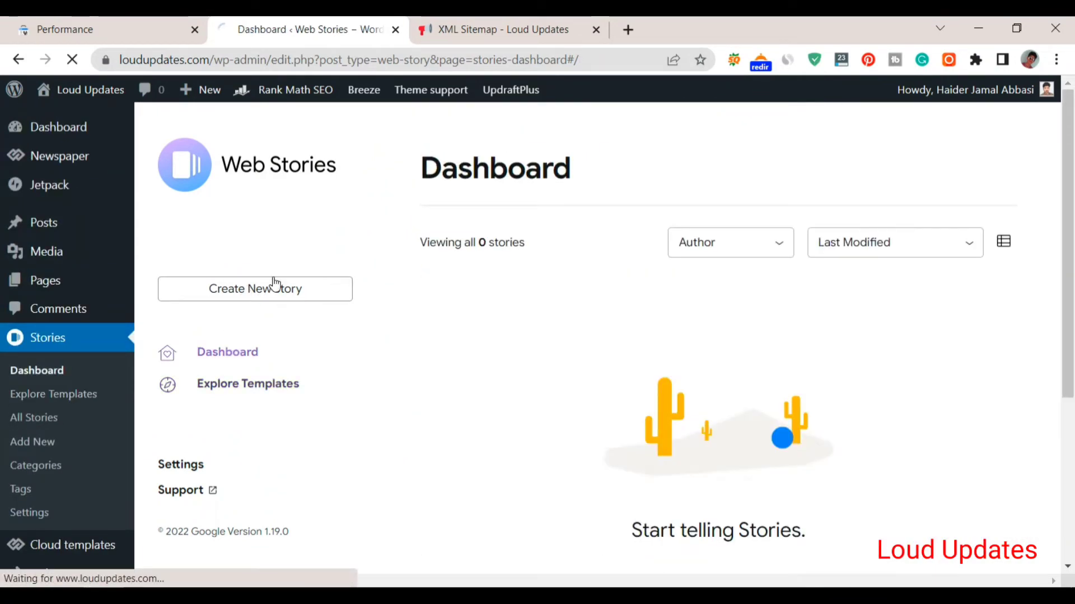
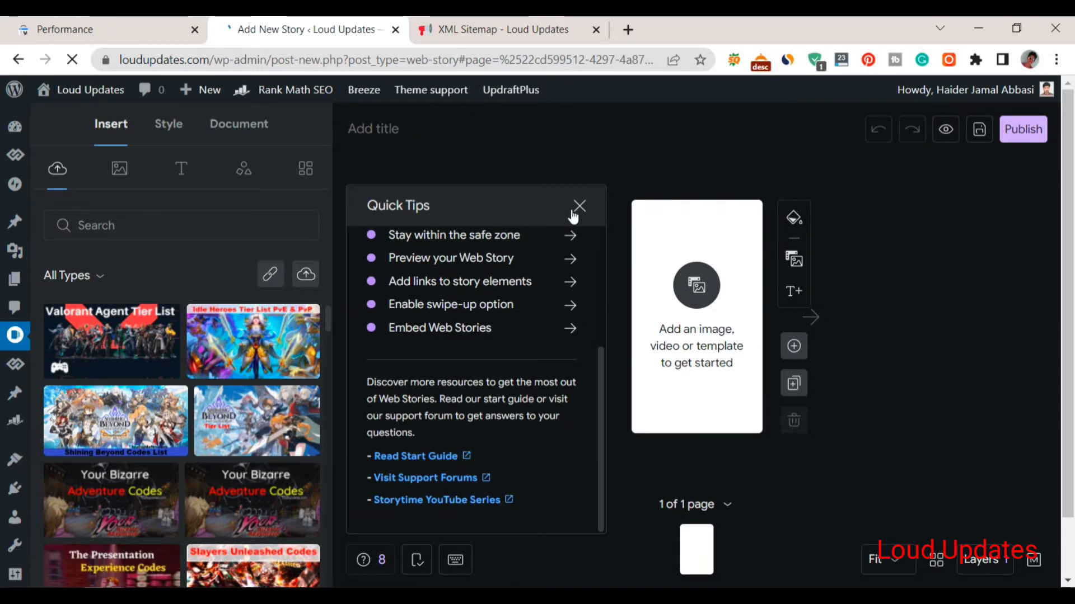
pyautogui.click(581, 211)
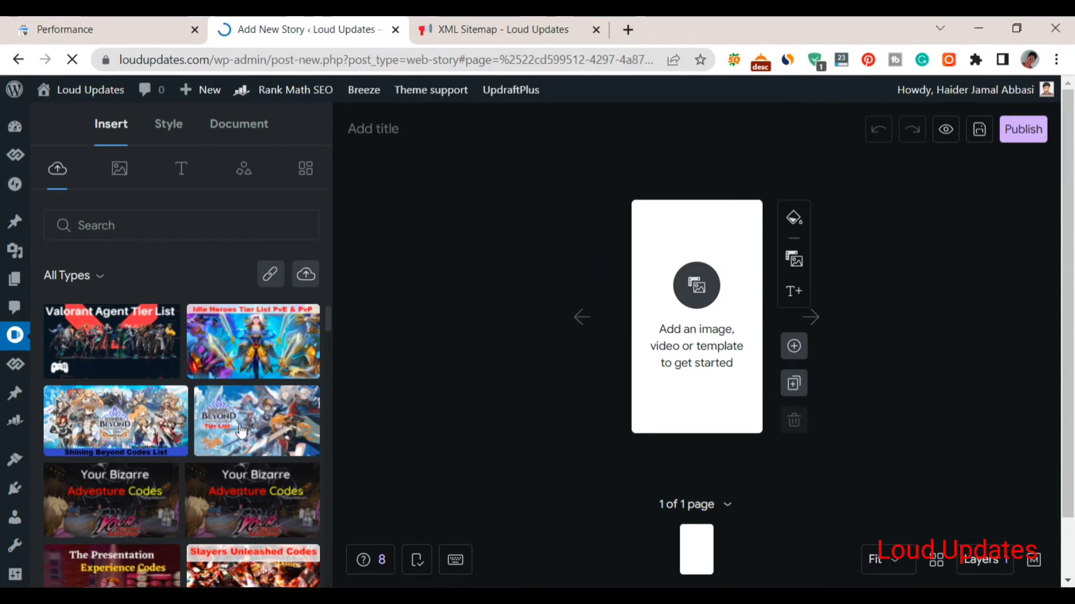
# Step: Browse the site's uploaded media in the story editor
pyautogui.scroll(-1, 241, 431)
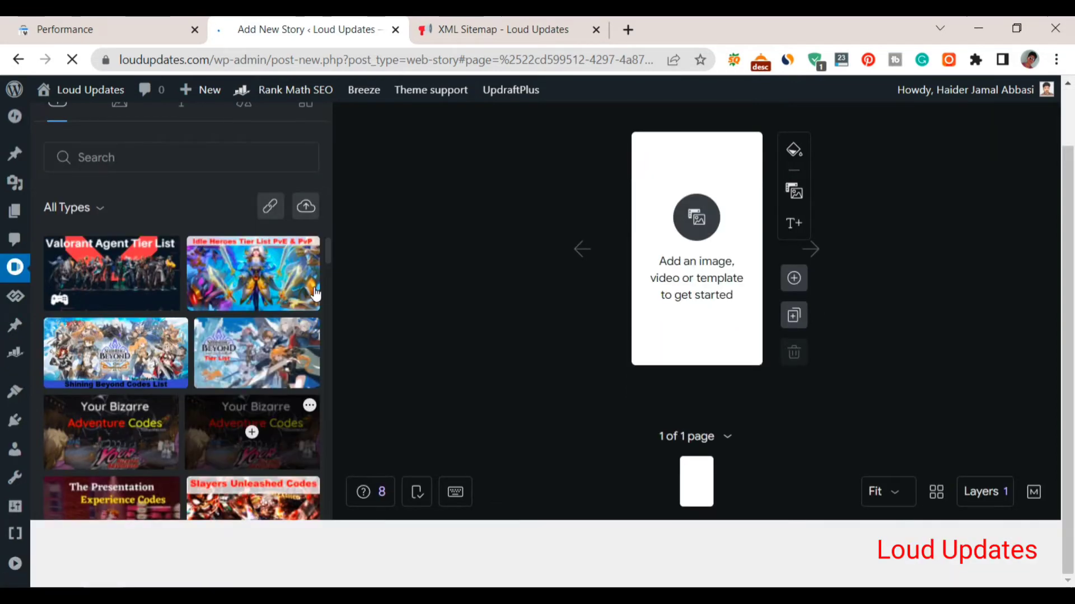
pyautogui.scroll(1, 347, 294)
pyautogui.scroll(-5, 197, 370)
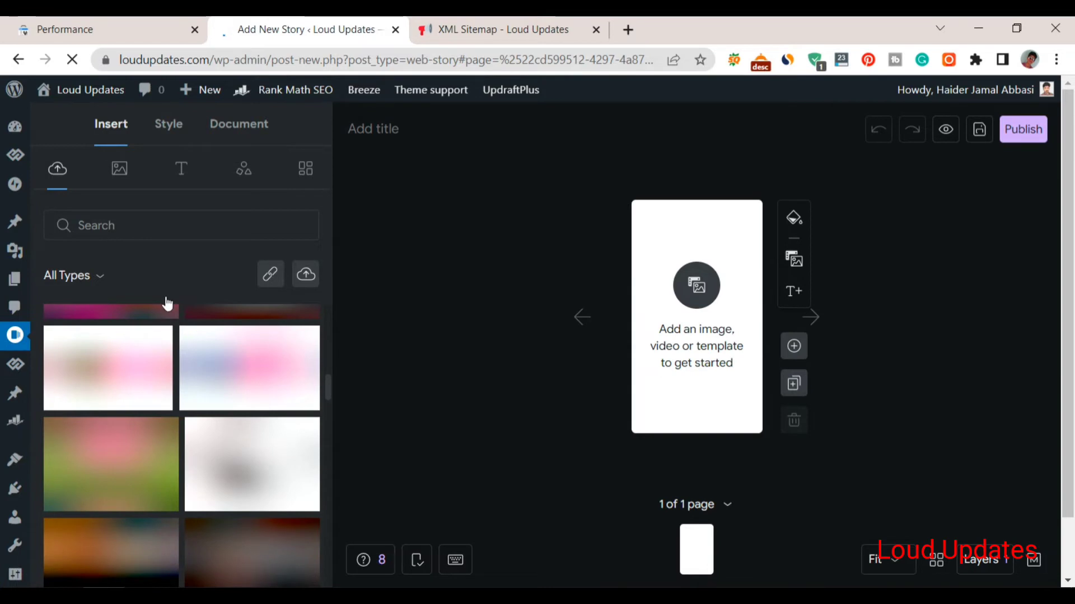
# Step: Show the stock media, dismiss the third-party terms notice, and browse the trending images and the stock videos
pyautogui.click(120, 174)
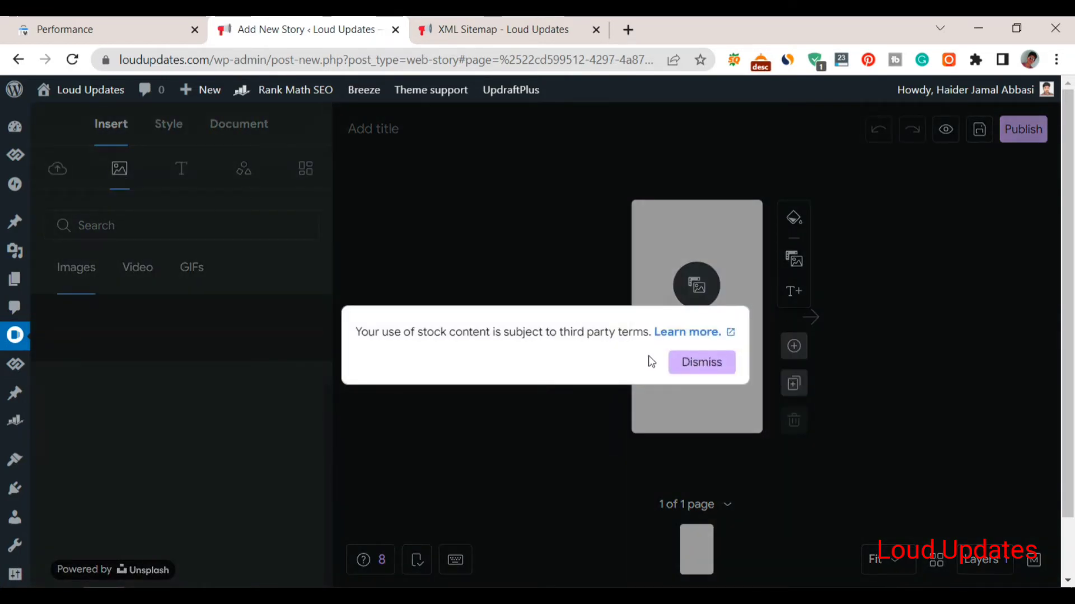
pyautogui.click(684, 365)
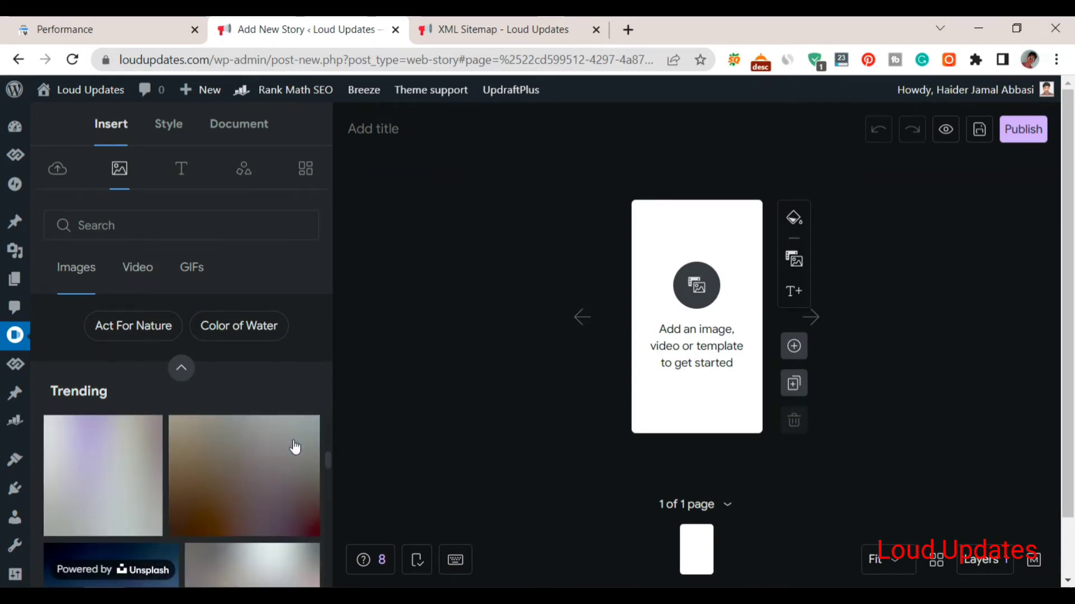
pyautogui.scroll(-1, 295, 447)
pyautogui.scroll(-3, 295, 448)
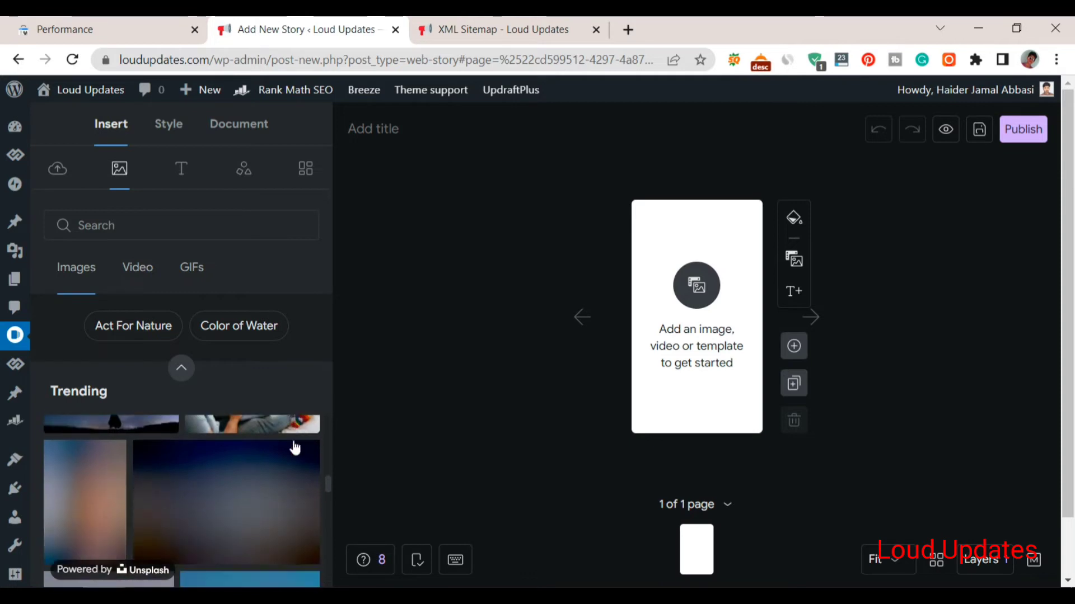
pyautogui.scroll(3, 295, 448)
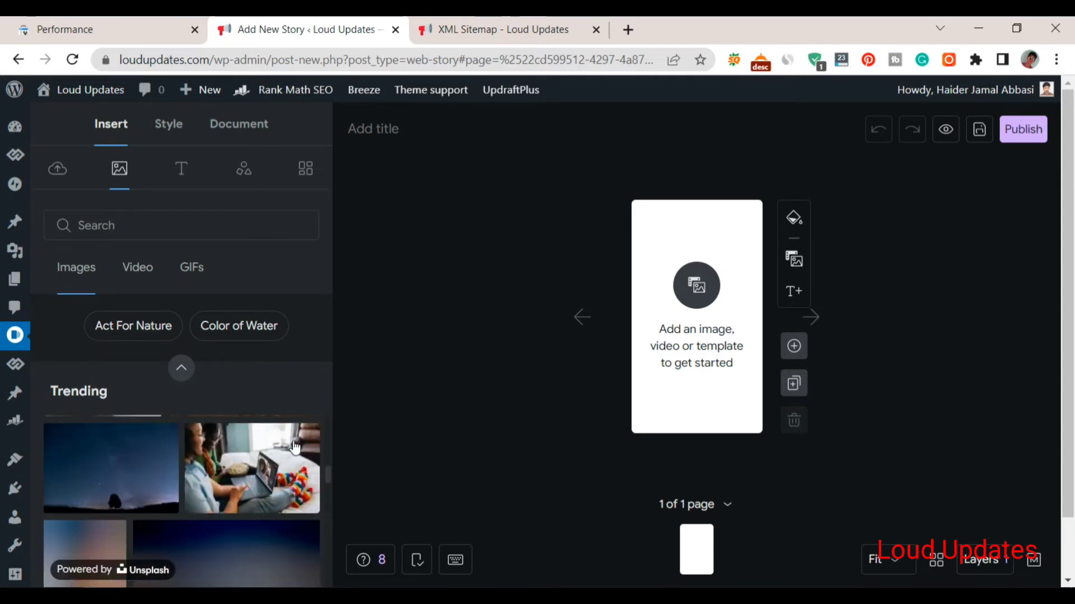
pyautogui.click(144, 278)
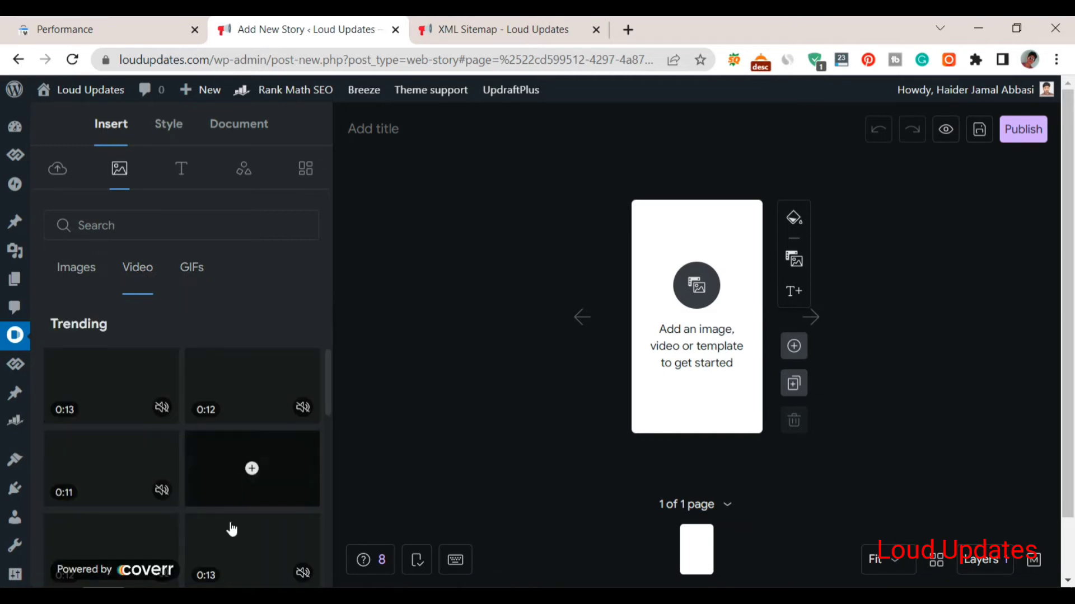
# Step: Look through more of the trending stock videos and the trending GIFs
pyautogui.scroll(-3, 235, 470)
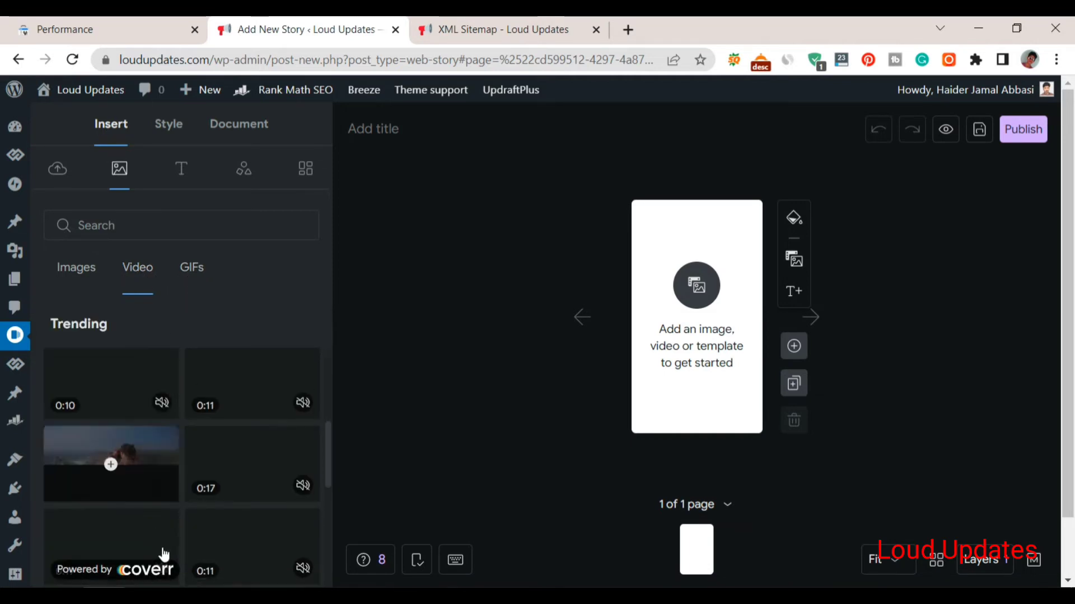
pyautogui.scroll(-3, 196, 501)
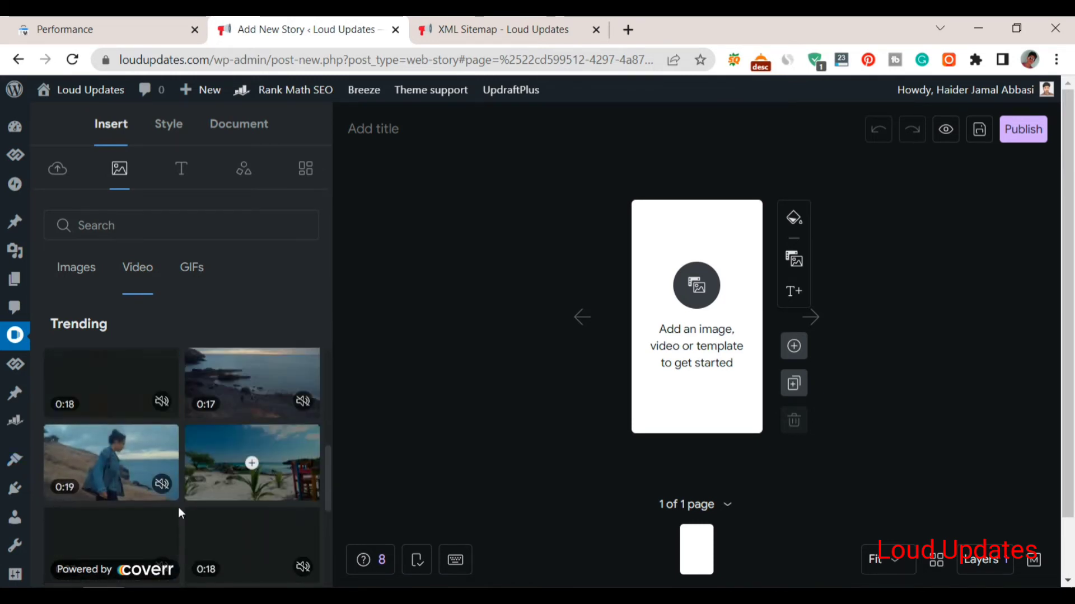
pyautogui.click(189, 269)
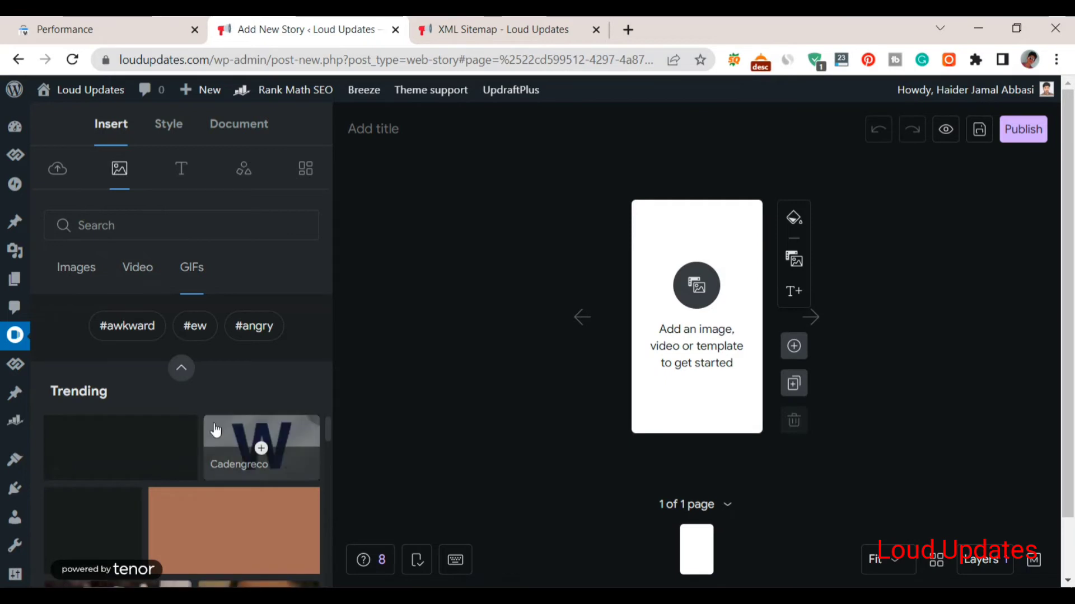
pyautogui.scroll(-3, 141, 478)
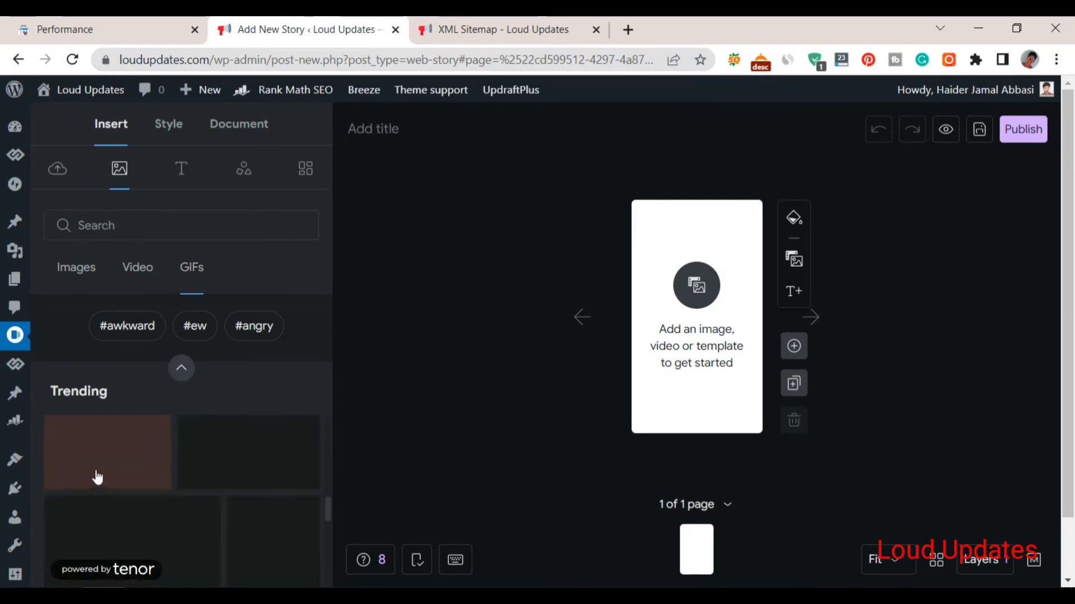
# Step: Examine the text presets and the shapes and stickers that can be inserted in the story
pyautogui.click(182, 175)
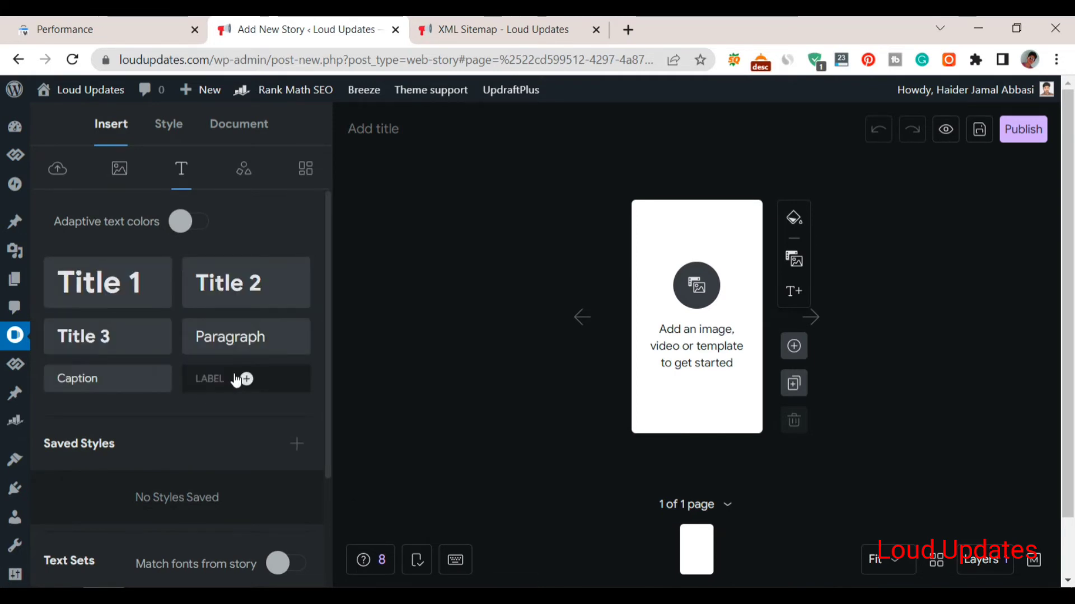
pyautogui.scroll(-3, 170, 429)
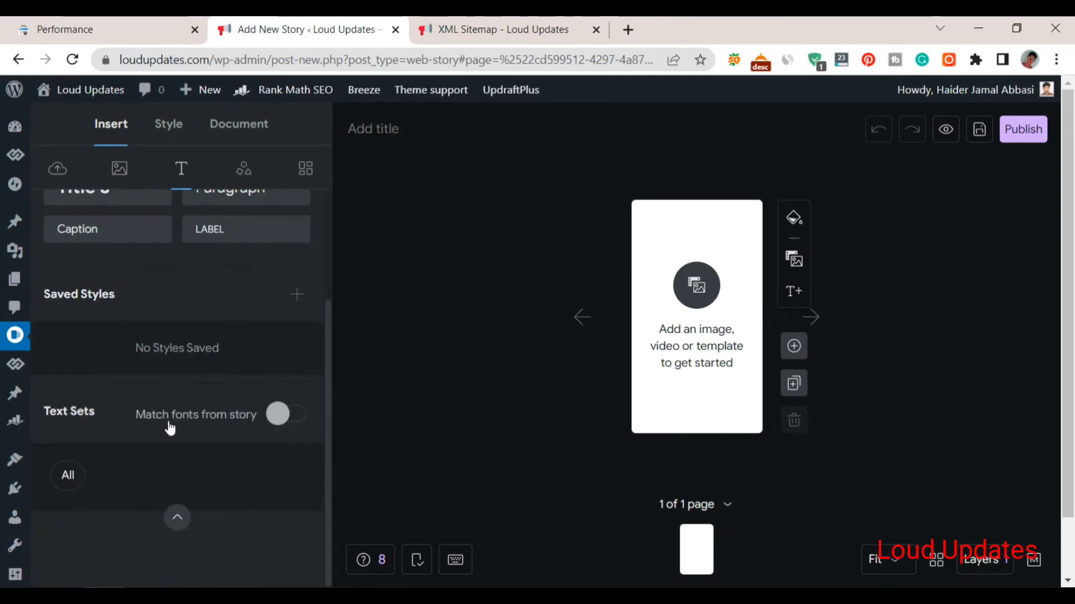
pyautogui.click(239, 171)
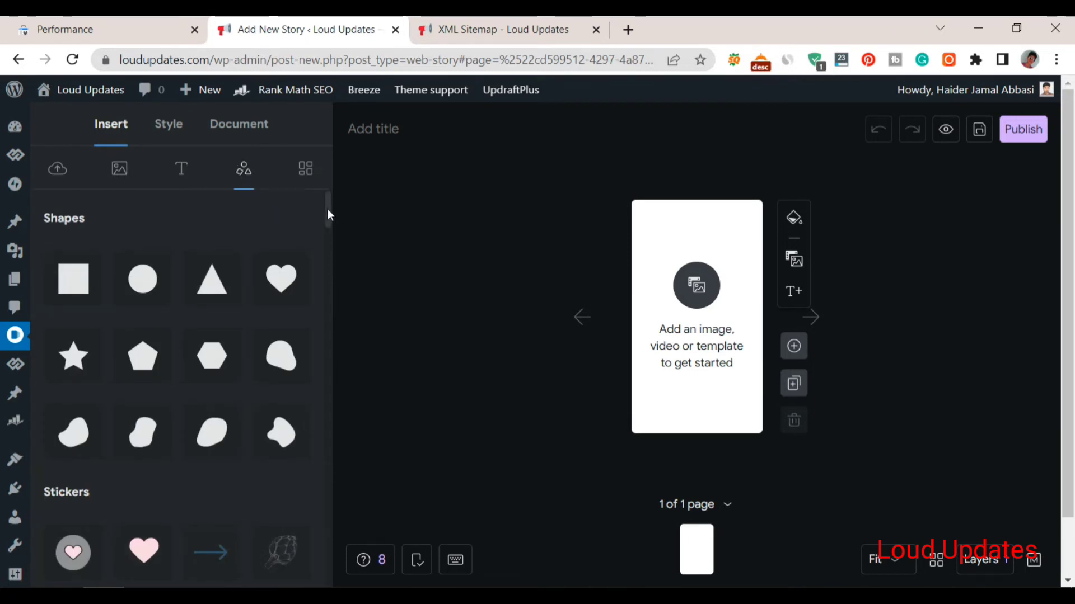
pyautogui.moveTo(327, 209); pyautogui.dragTo(336, 340)
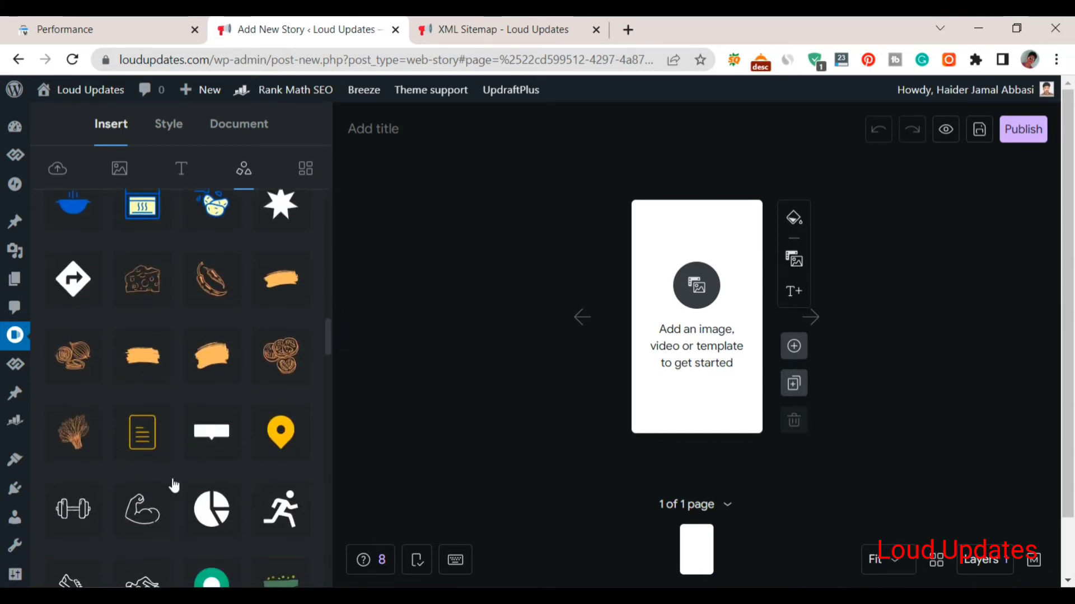
pyautogui.scroll(-5, 314, 347)
pyautogui.scroll(-5, 319, 355)
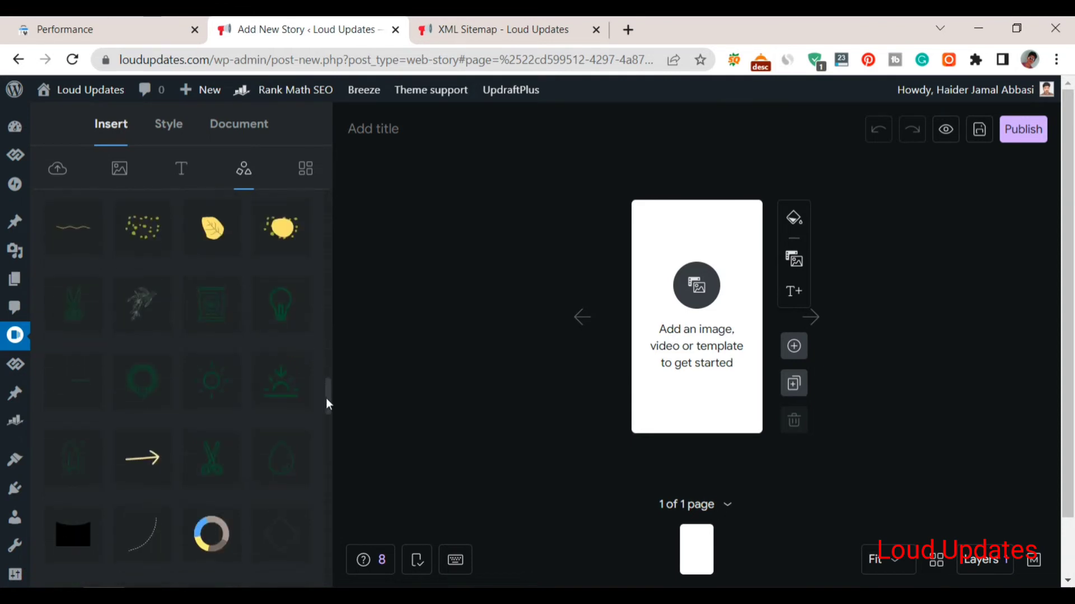
pyautogui.moveTo(326, 397); pyautogui.dragTo(329, 196)
# Step: Examine the default page templates and their categories
pyautogui.click(306, 168)
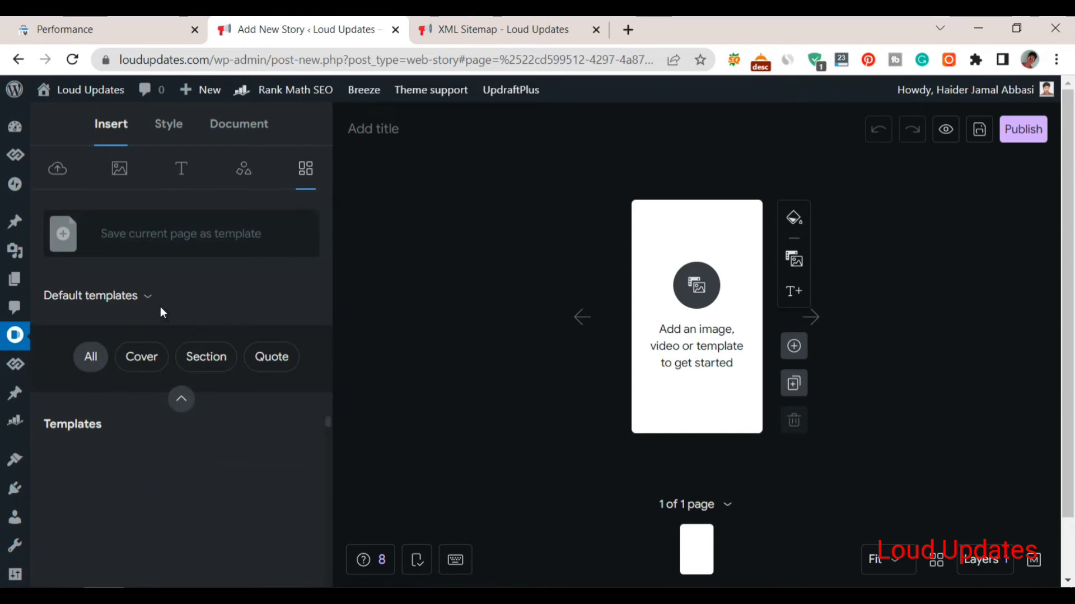
pyautogui.scroll(-1, 195, 401)
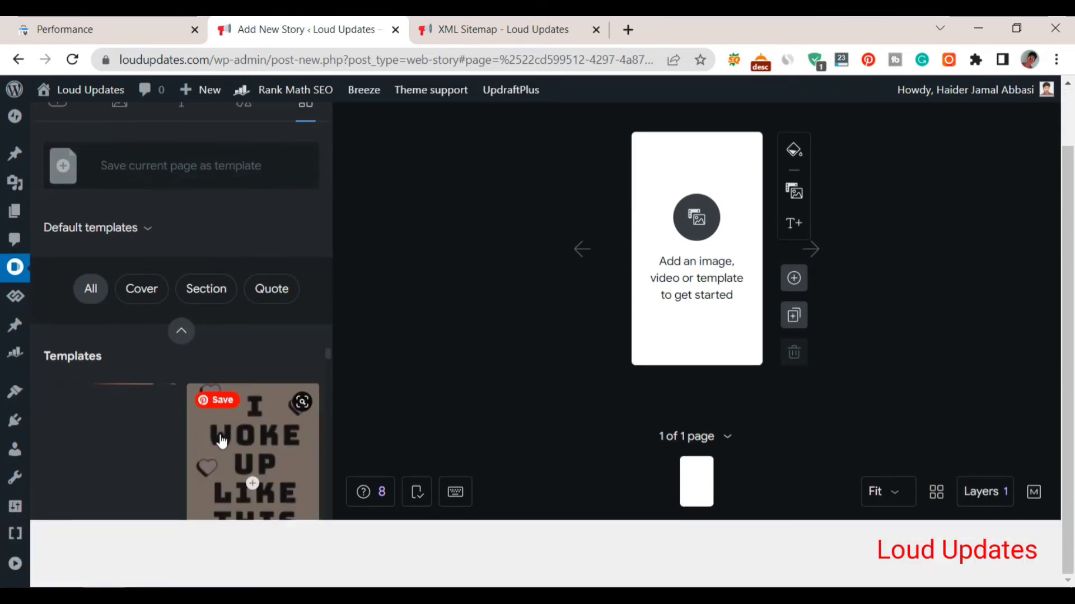
pyautogui.scroll(1, 247, 252)
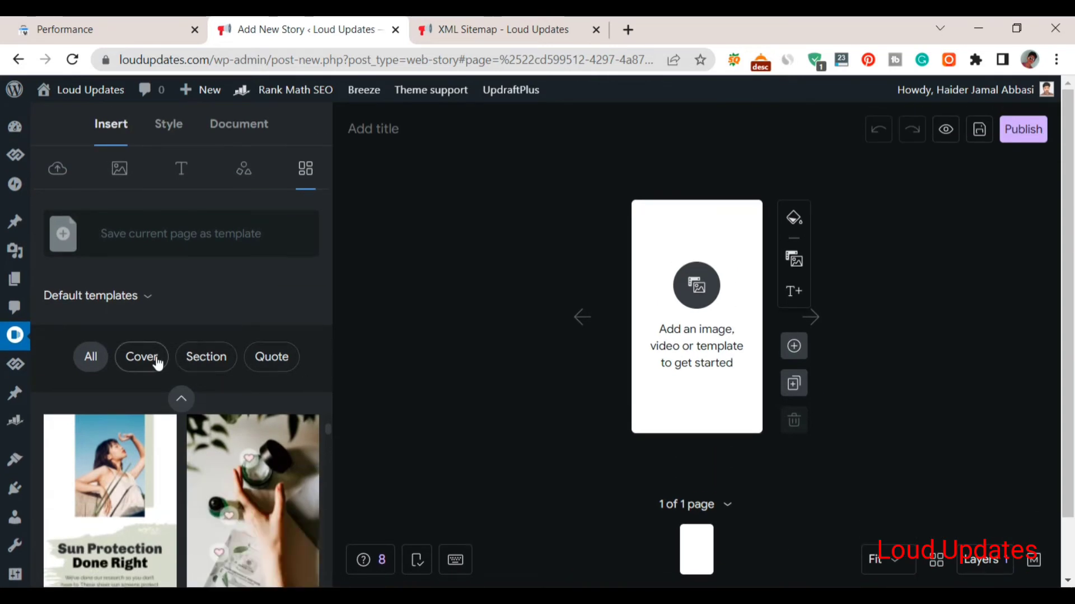
# Step: Add the trending stock image of an office corridor to the first page and set it as the page background
pyautogui.click(118, 174)
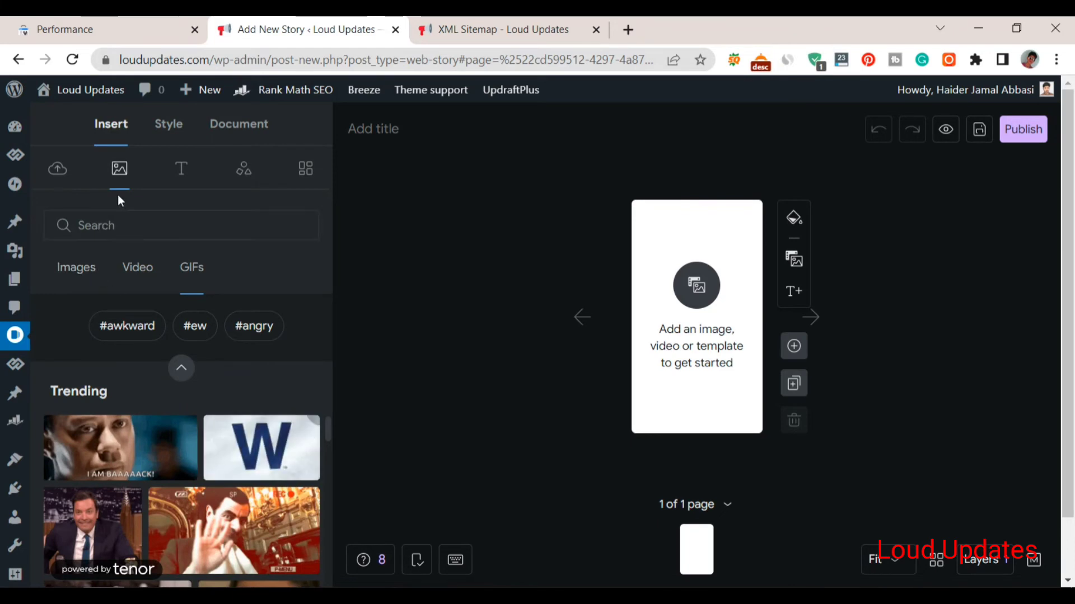
pyautogui.scroll(-1, 192, 325)
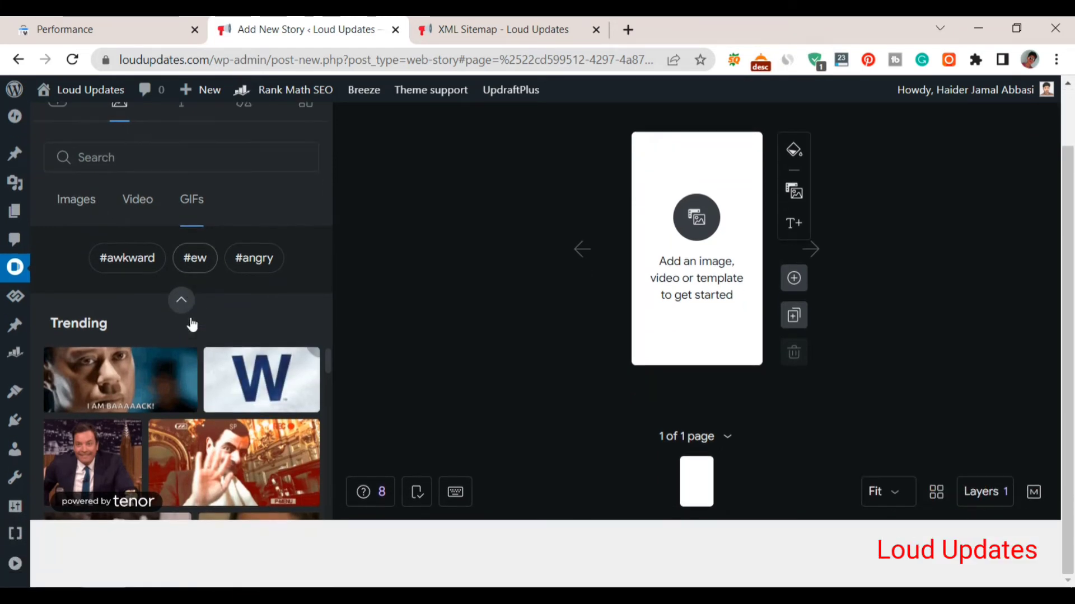
pyautogui.click(79, 207)
pyautogui.scroll(-5, 223, 403)
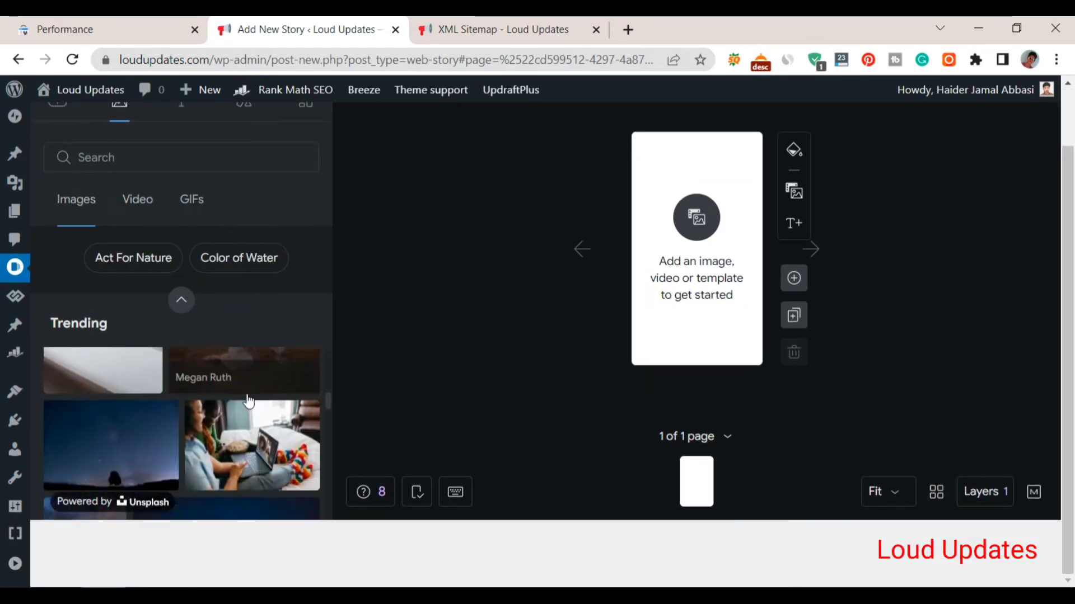
pyautogui.scroll(-3, 191, 403)
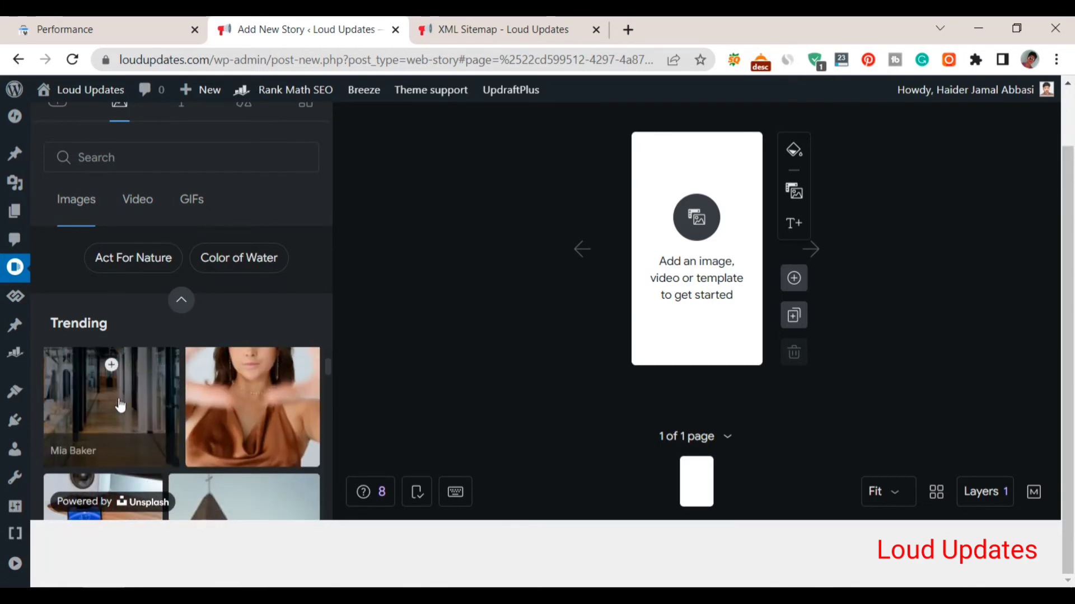
pyautogui.moveTo(605, 321); pyautogui.dragTo(652, 247)
pyautogui.rightClick(680, 218)
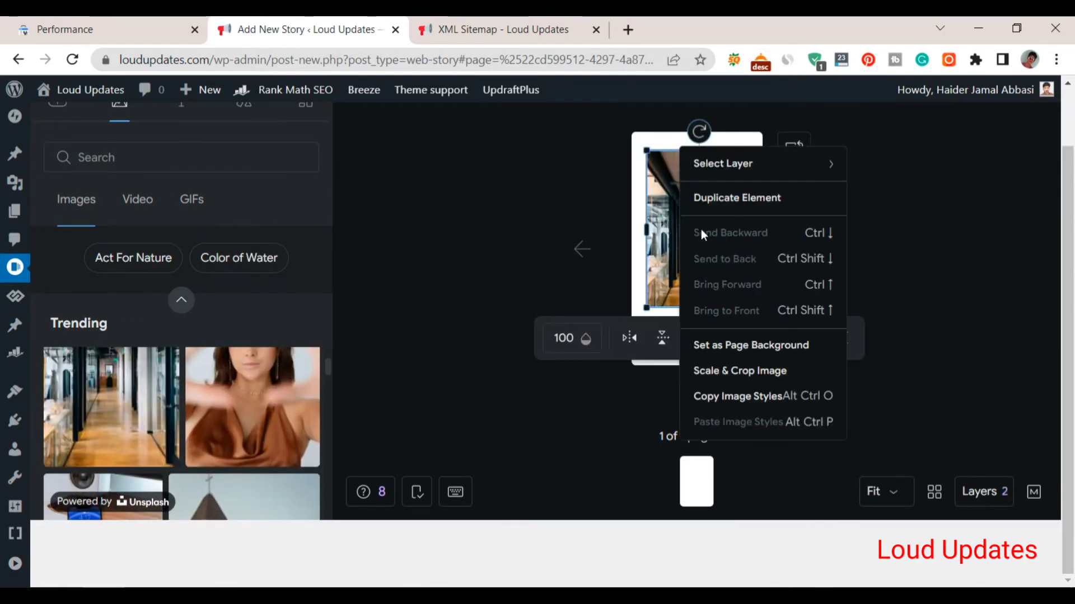
pyautogui.click(714, 345)
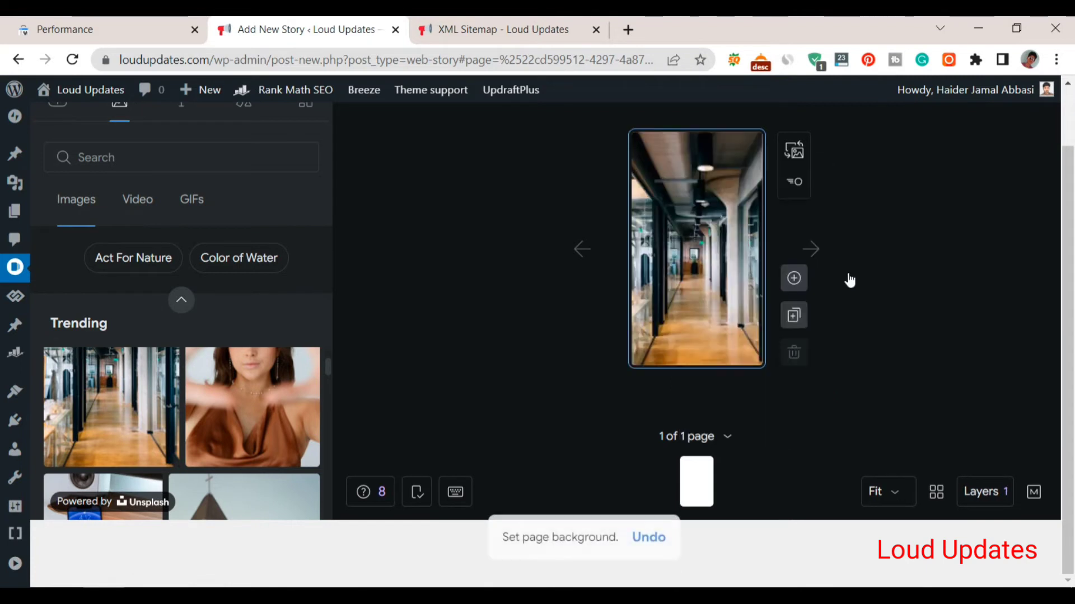
# Step: Add two blank pages to the story and check each of the three pages
pyautogui.click(794, 280)
pyautogui.click(794, 279)
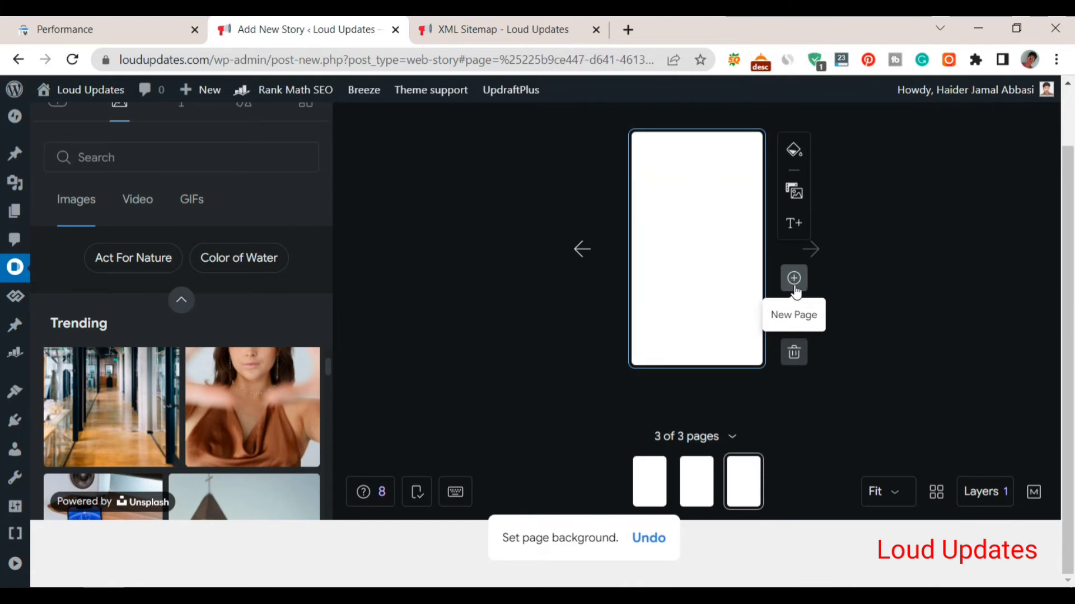
pyautogui.click(645, 476)
pyautogui.click(699, 484)
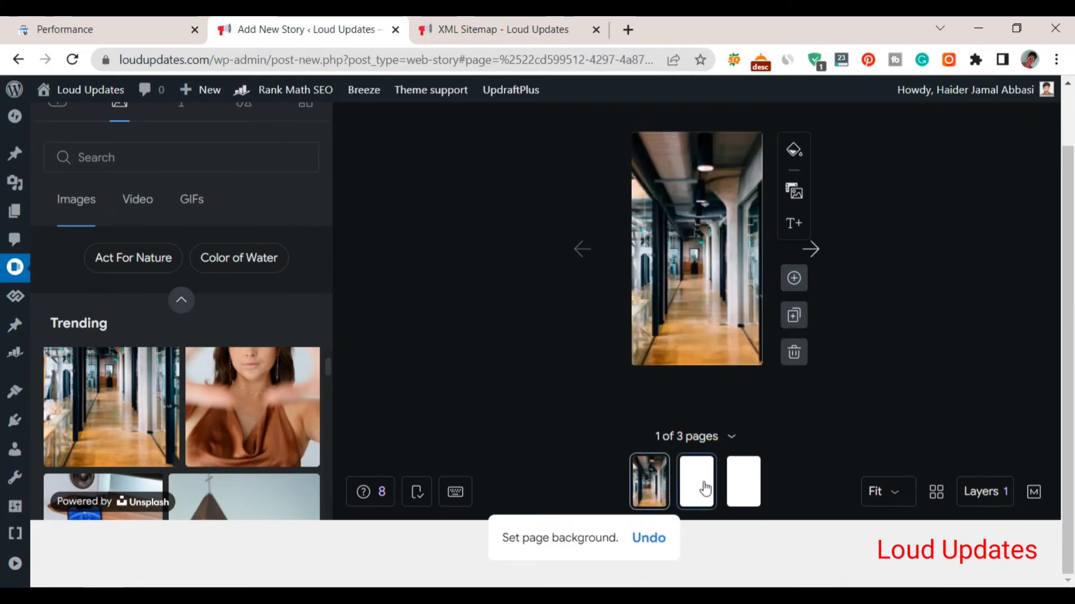
pyautogui.click(744, 487)
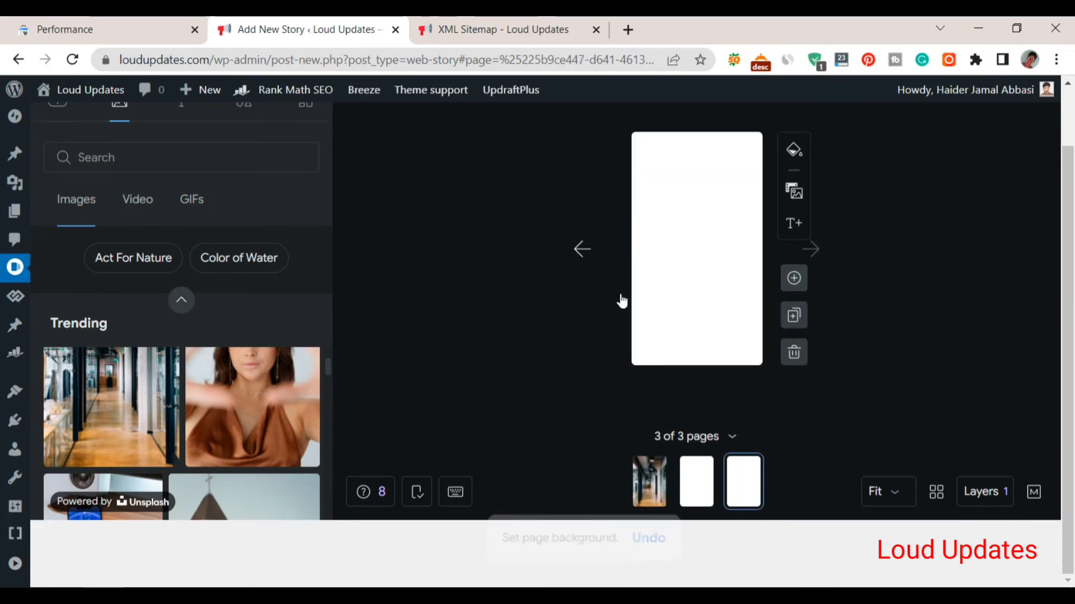
# Step: Add a trending stock image of a phone on a desk to the second page and set it as the page background
pyautogui.click(702, 485)
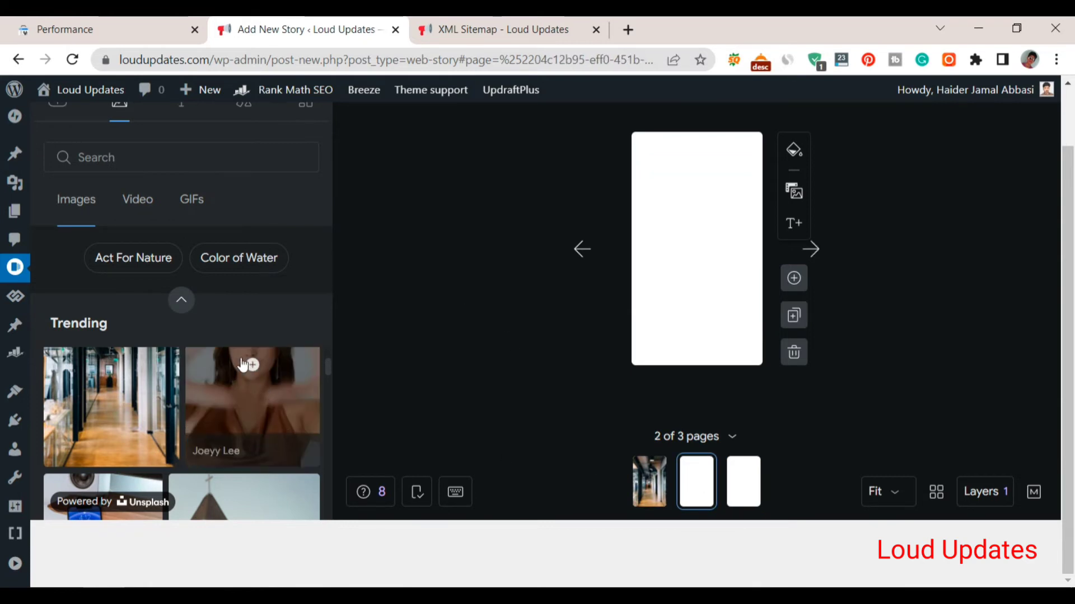
pyautogui.scroll(-1, 264, 436)
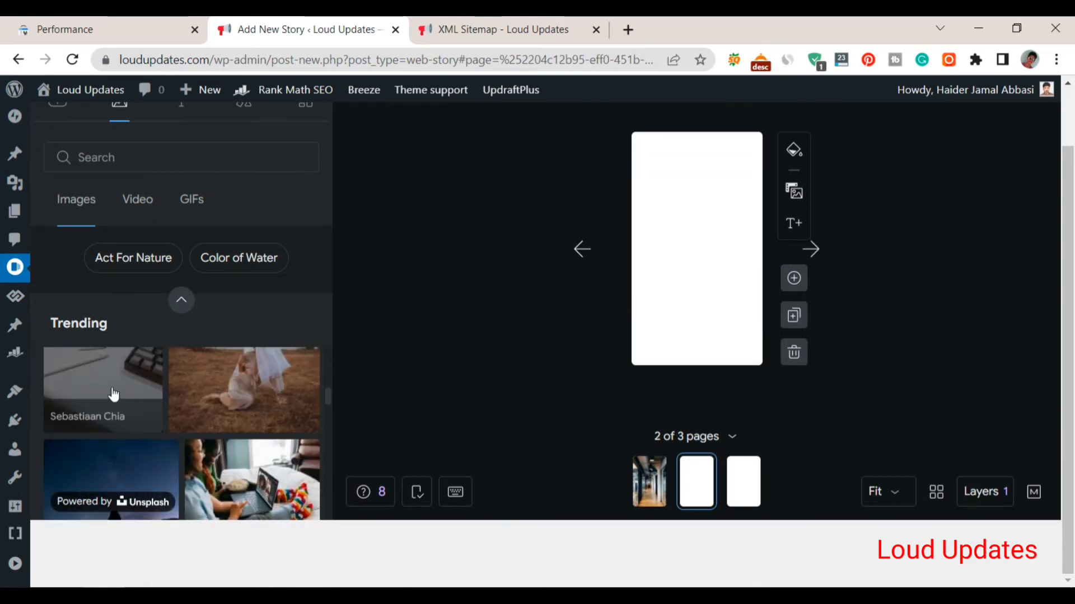
pyautogui.moveTo(113, 395); pyautogui.dragTo(688, 281)
pyautogui.rightClick(688, 212)
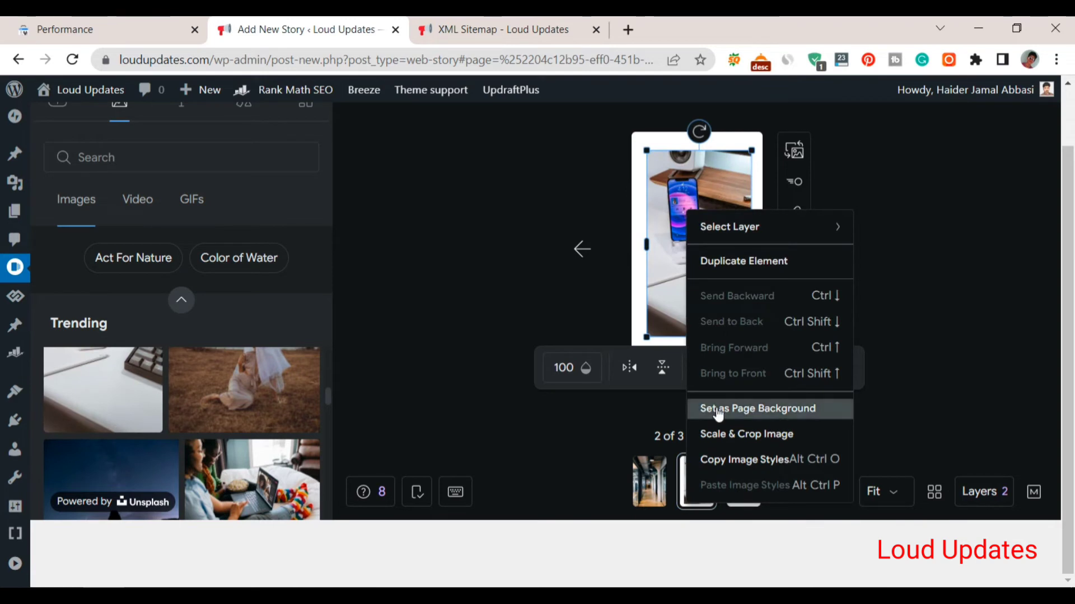
pyautogui.click(718, 414)
# Step: Add a Title 1 text element to the first page, over the corridor image, and replace its wording with placeholder text
pyautogui.click(654, 487)
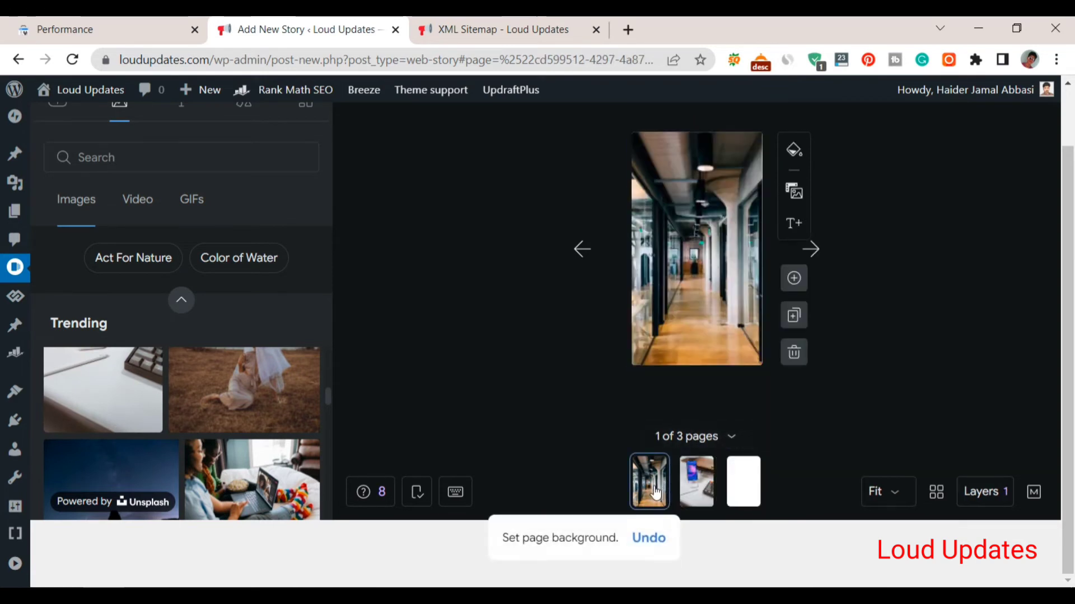
pyautogui.scroll(1, 110, 234)
pyautogui.click(181, 169)
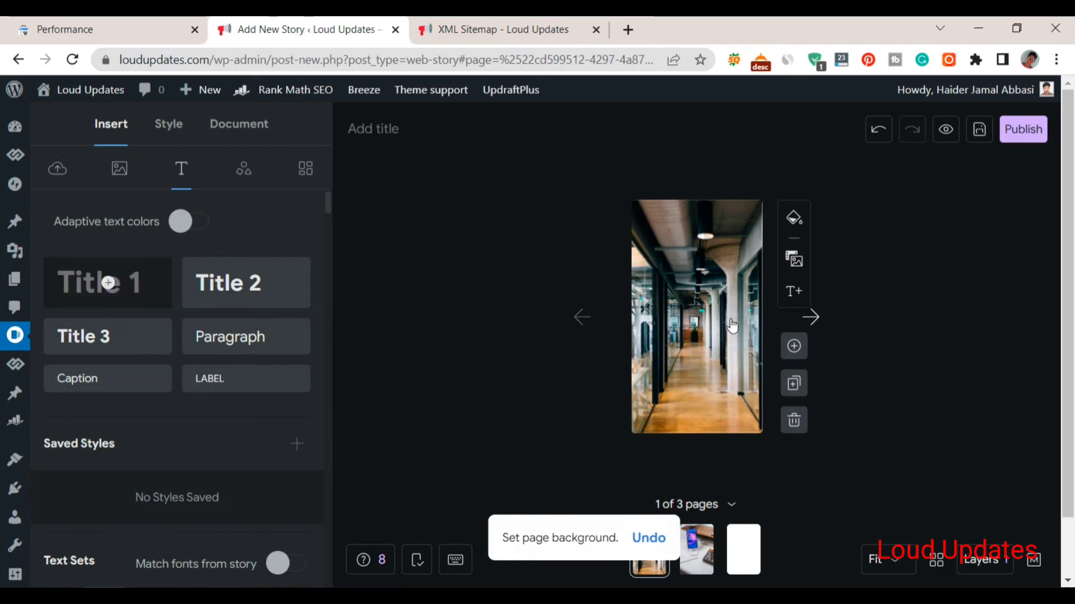
pyautogui.moveTo(732, 324); pyautogui.dragTo(721, 326)
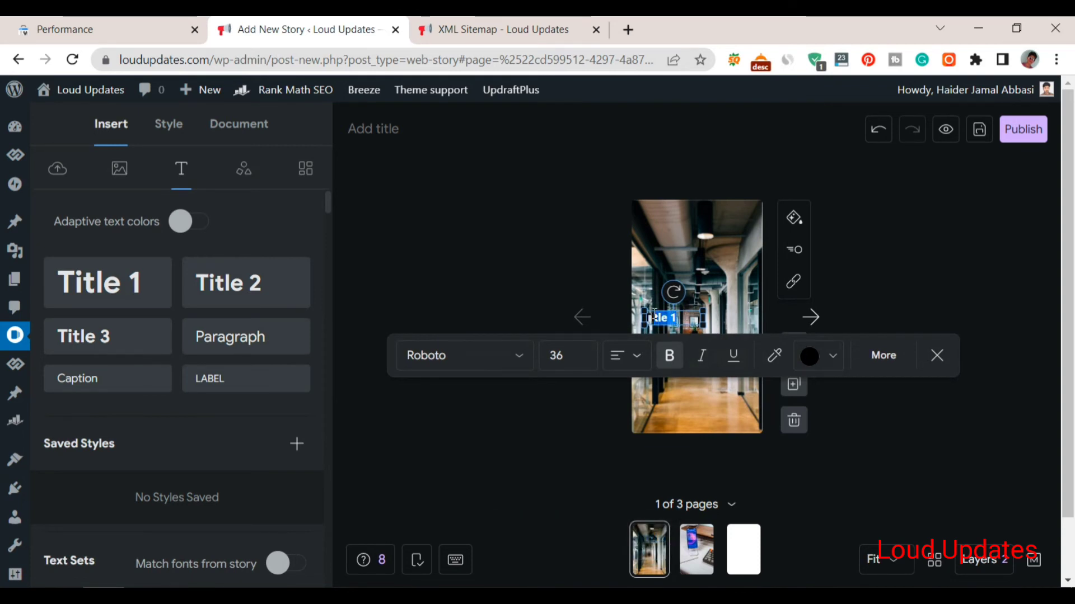
# Step: Try to change the title's text colour to red, and close the text formatting controls
pyautogui.click(810, 355)
pyautogui.scroll(-2, 885, 448)
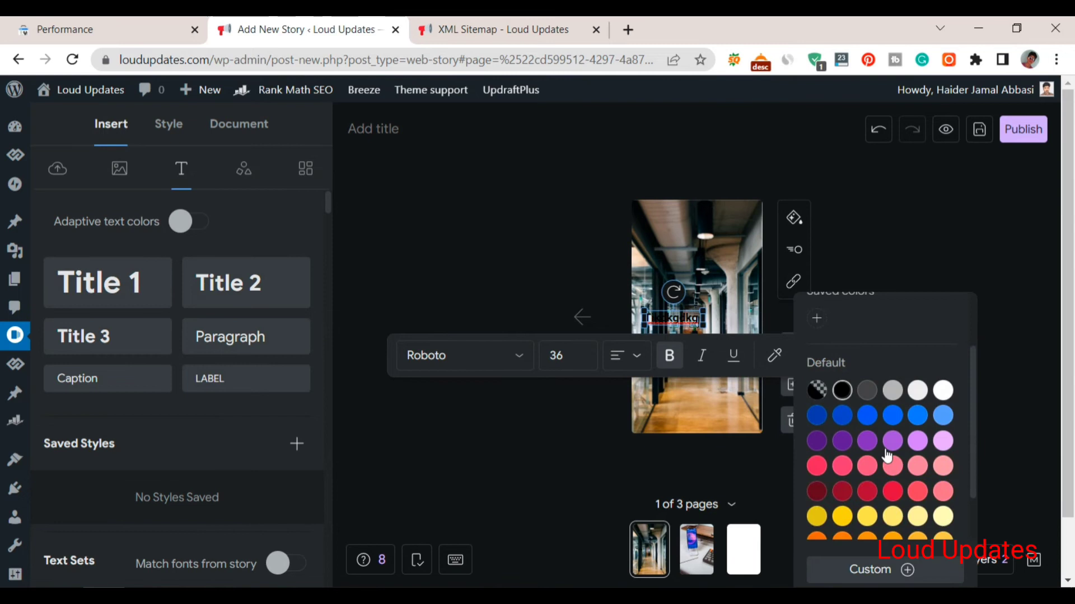
pyautogui.click(882, 489)
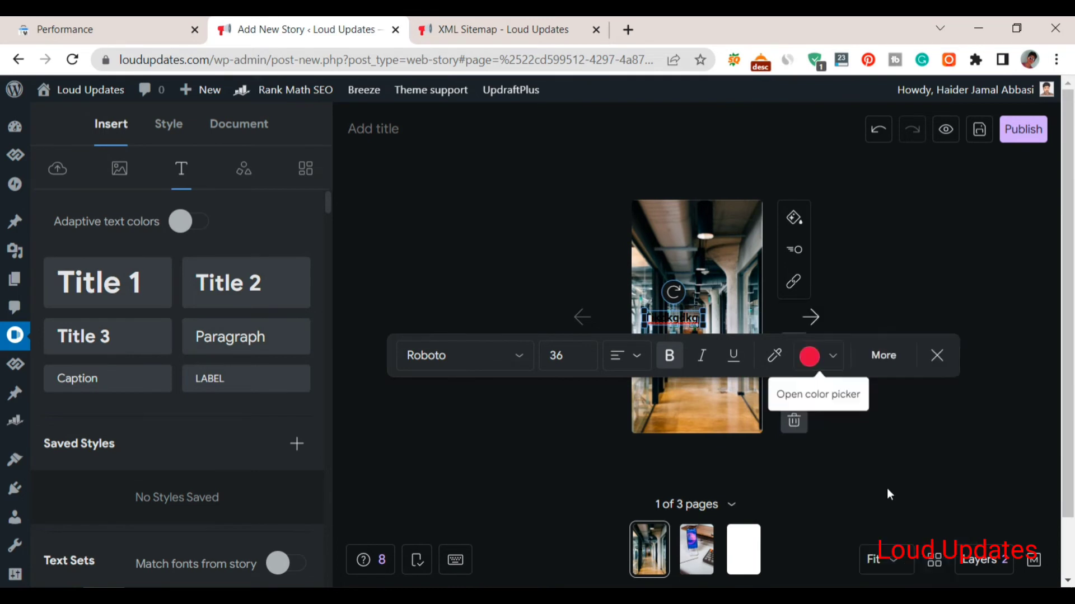
pyautogui.click(833, 361)
pyautogui.click(1022, 275)
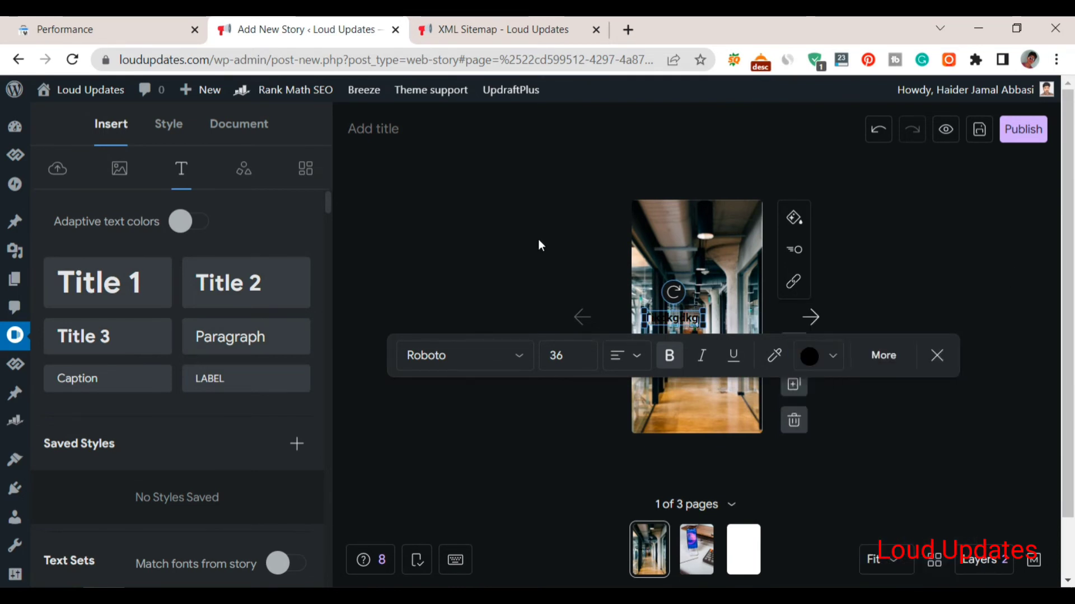
pyautogui.click(936, 356)
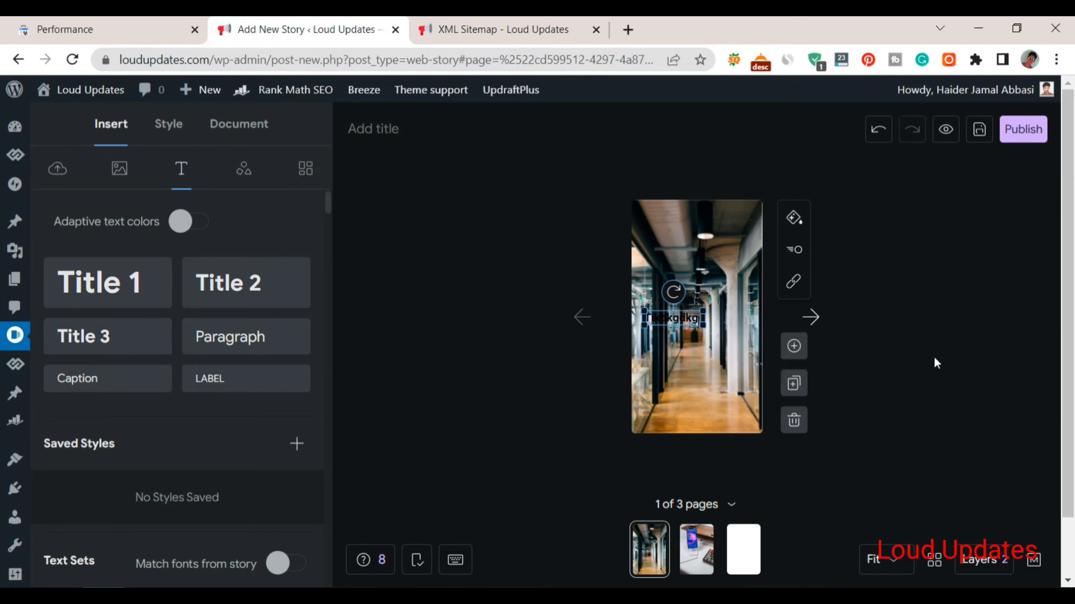
# Step: Look over the saved styles and the text sets offered for the story
pyautogui.scroll(-2, 489, 369)
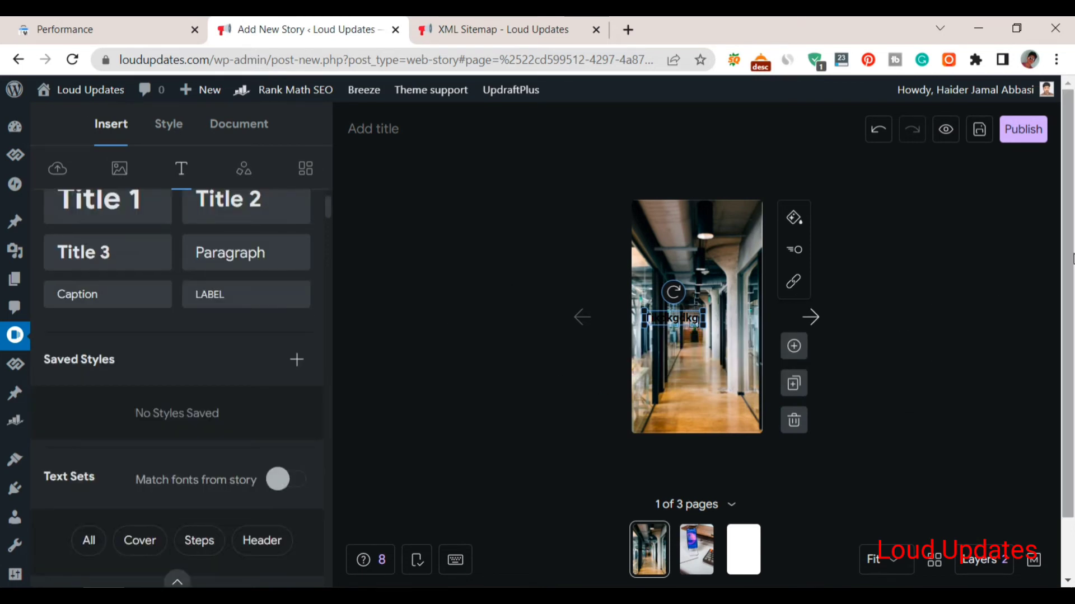
pyautogui.scroll(-1, 1072, 329)
pyautogui.scroll(1, 1072, 329)
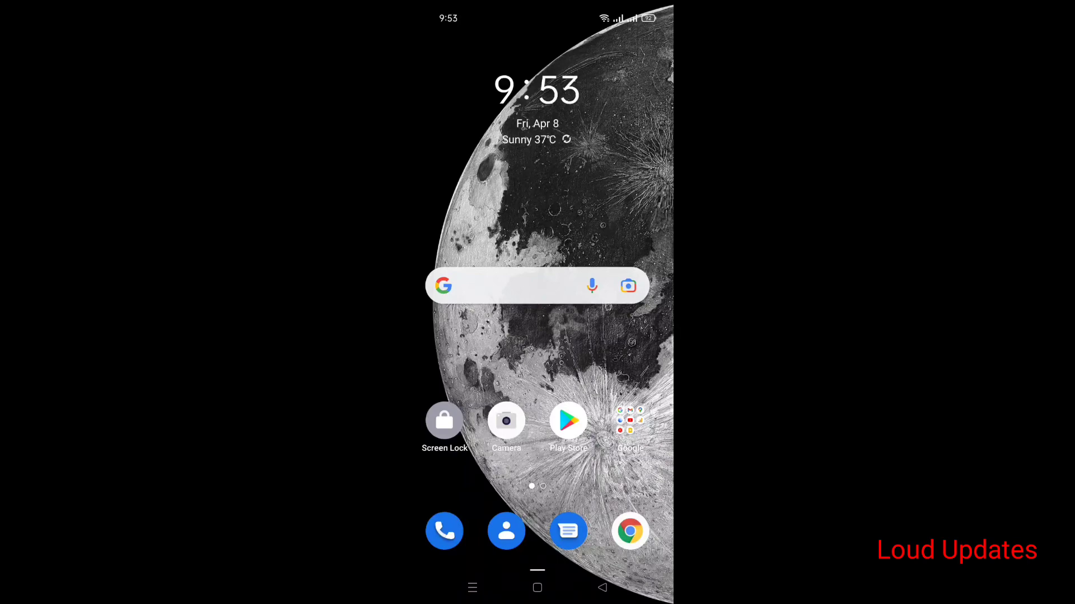
# Step: Switch to the Google app on the phone and find the Stories section in the Discover feed
pyautogui.click(509, 286)
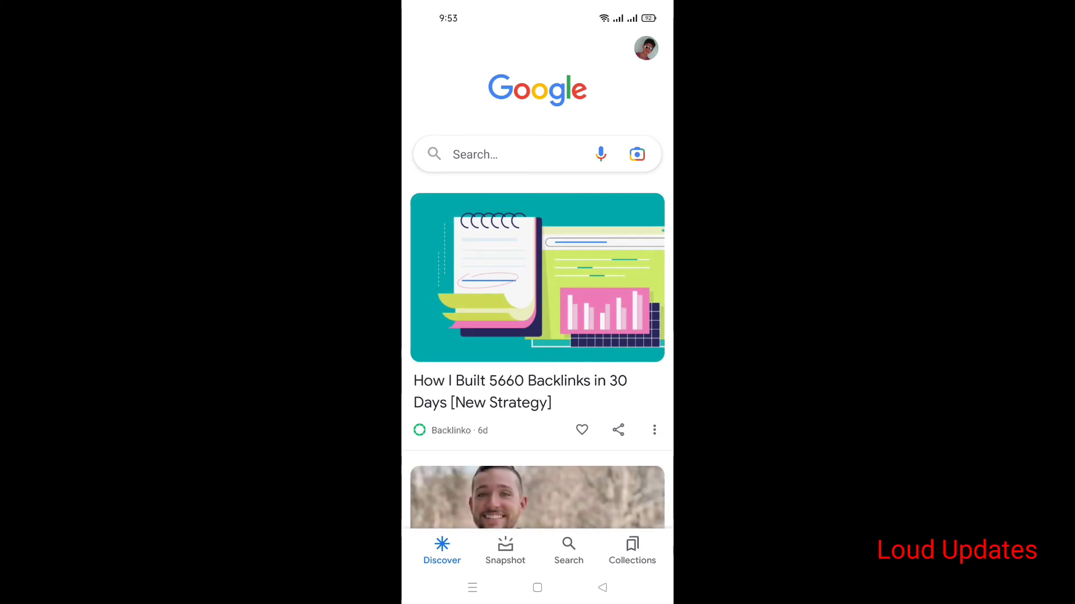
pyautogui.scroll(-8, 538, 336)
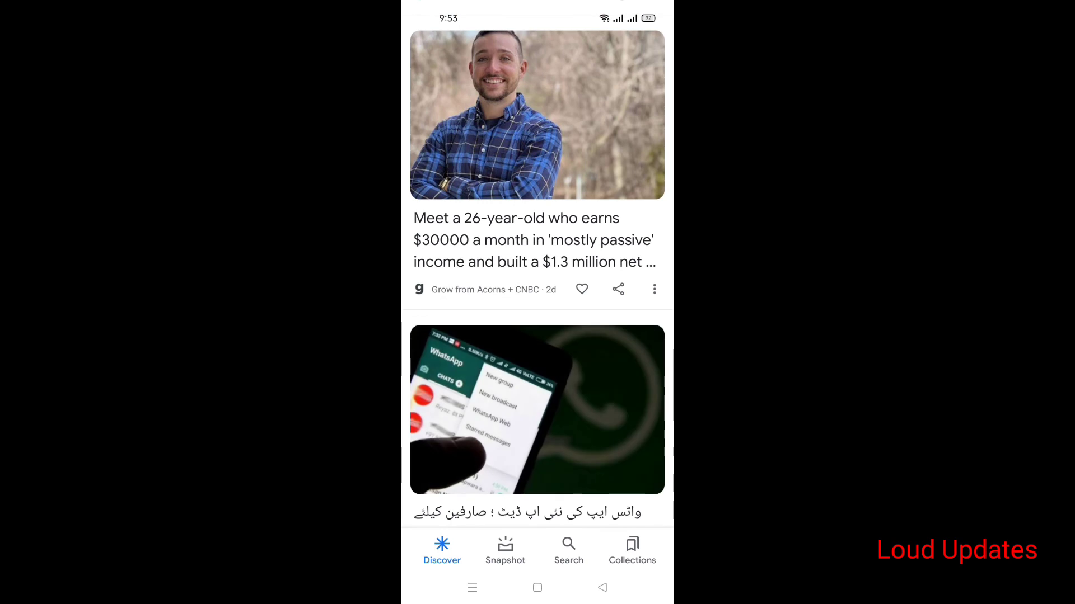
pyautogui.scroll(-9, 538, 336)
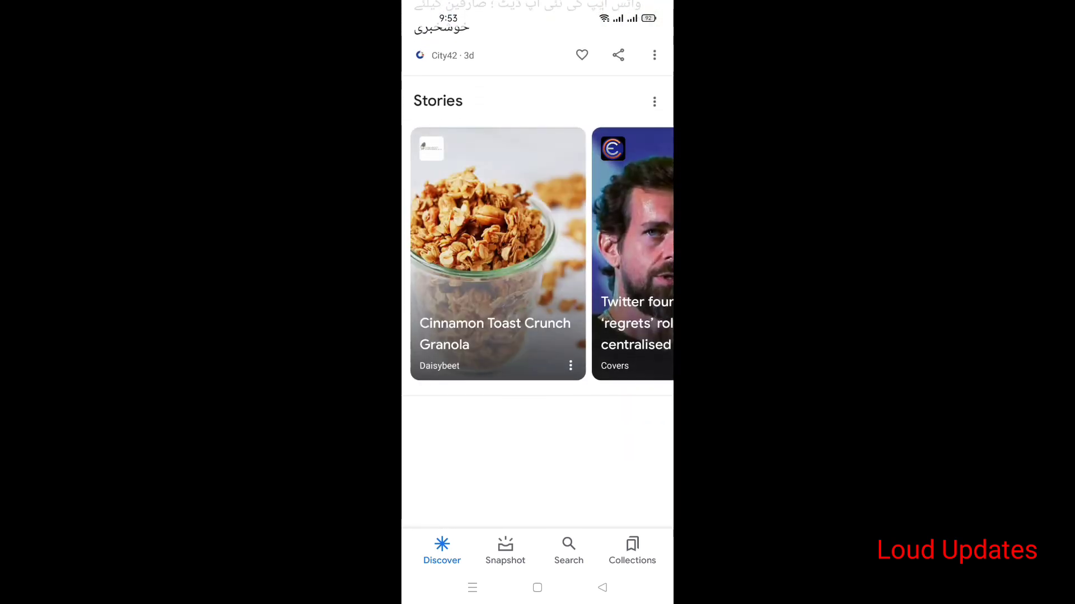
pyautogui.scroll(2, 538, 280)
pyautogui.scroll(-2, 537, 280)
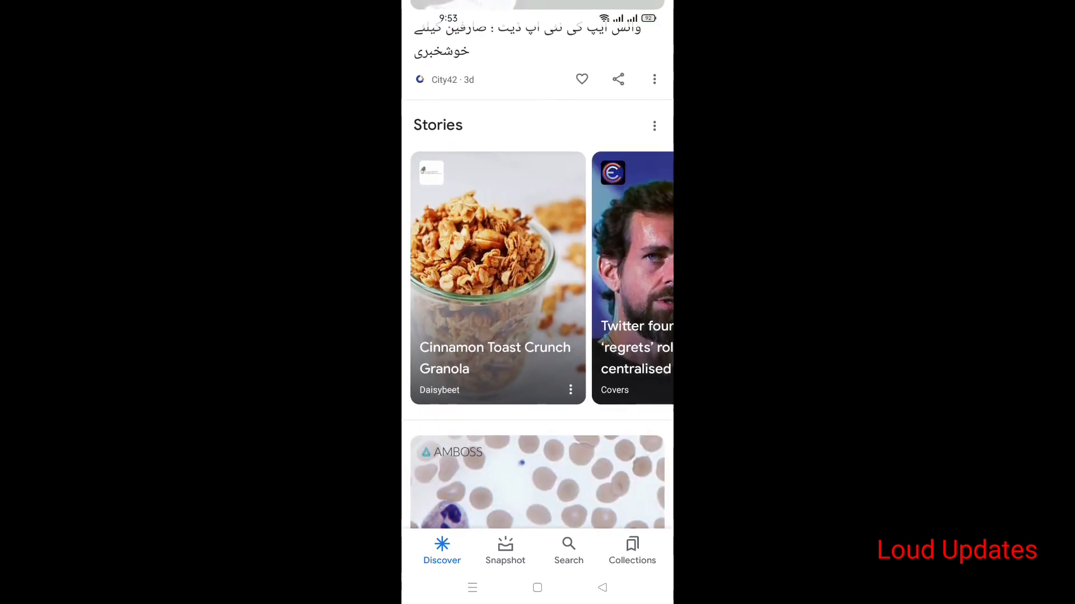
# Step: Browse the Stories carousel from the Cinnamon Toast Crunch Granola story to the Passive Income Streams story
pyautogui.hscroll(2, 537, 251)
pyautogui.hscroll(5, 538, 279)
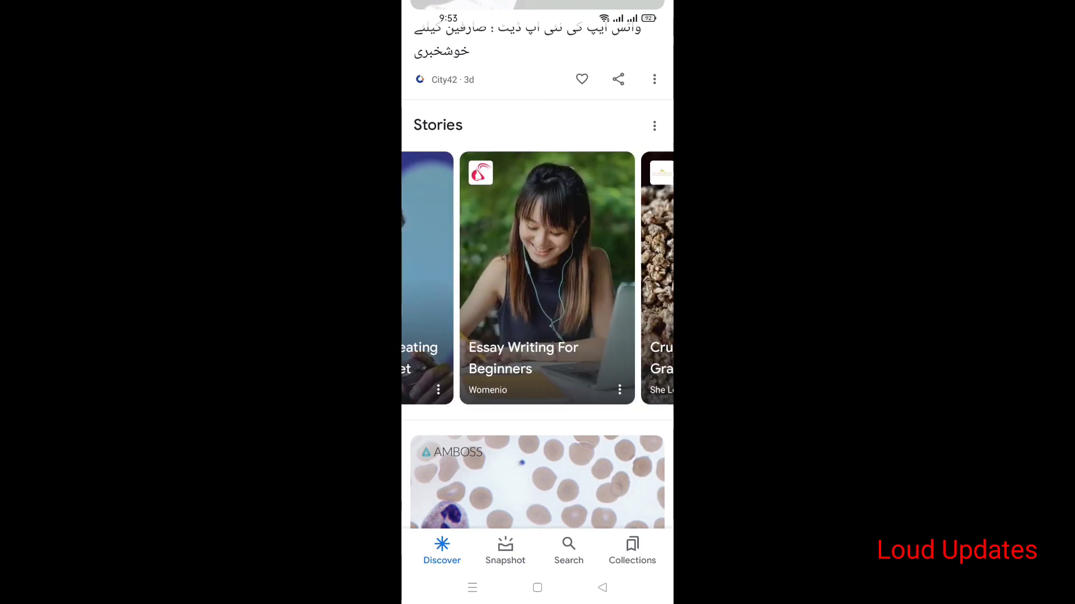
pyautogui.hscroll(5, 537, 279)
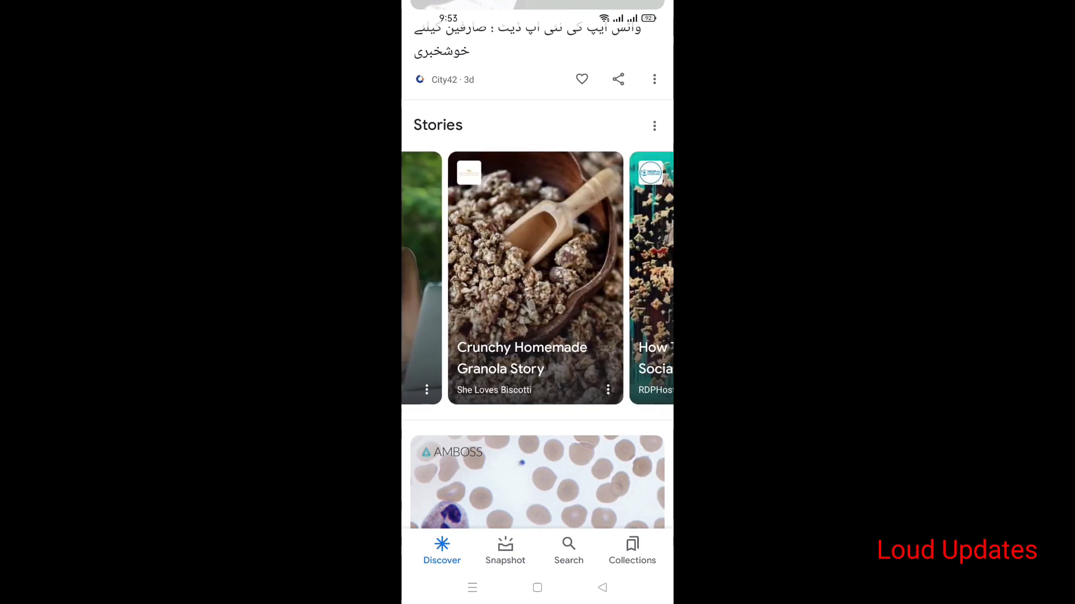
pyautogui.hscroll(4, 537, 279)
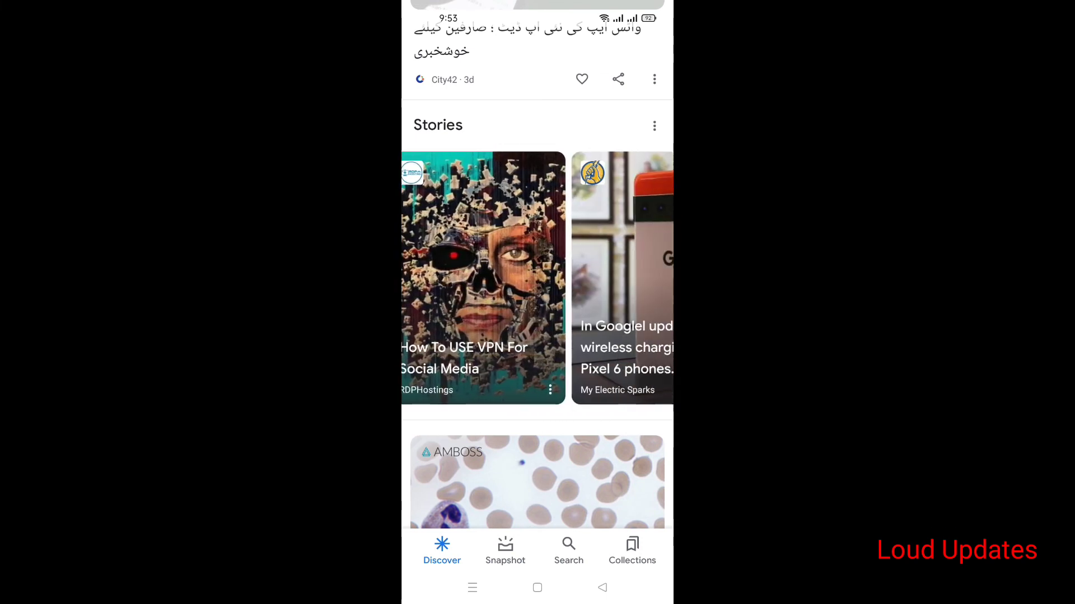
pyautogui.hscroll(4, 538, 279)
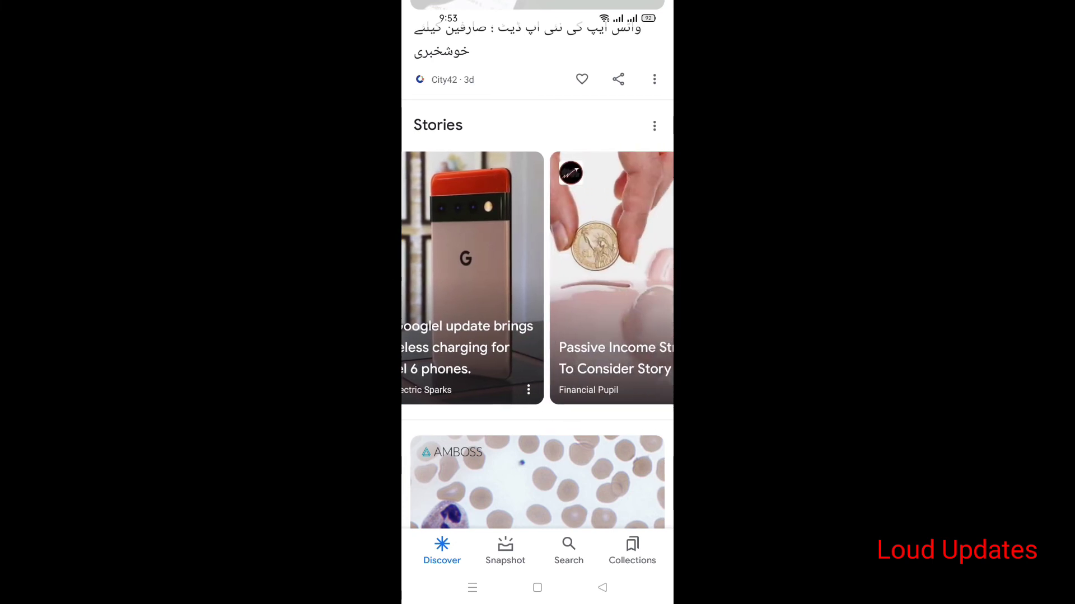
# Step: View the Passive Income Streams and Sourdough Granola stories, including the ads shown between their pages, and close each one
pyautogui.hscroll(2, 537, 279)
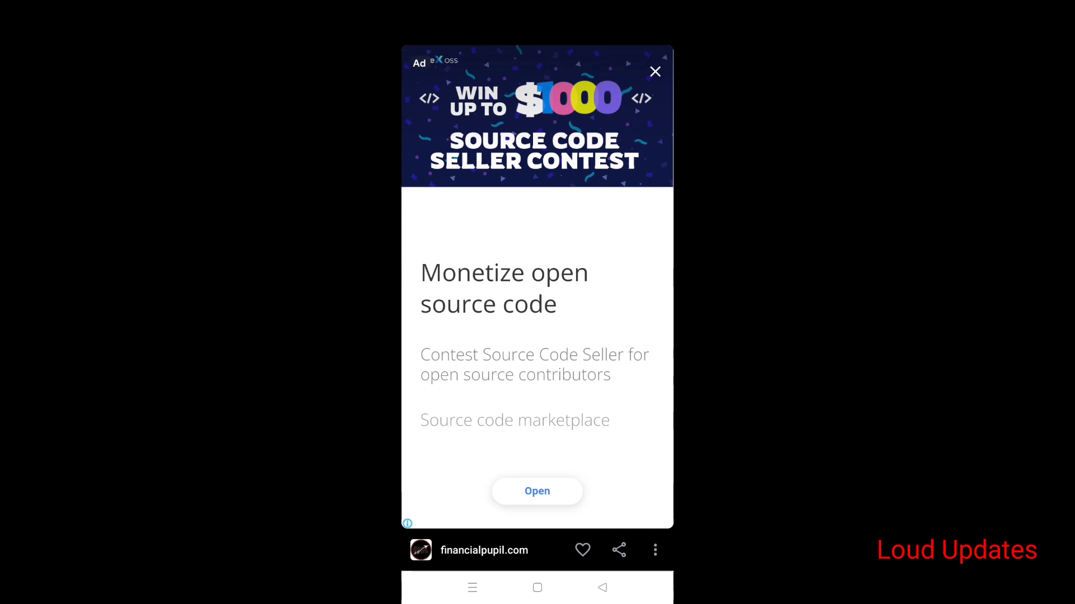
pyautogui.press('Escape')
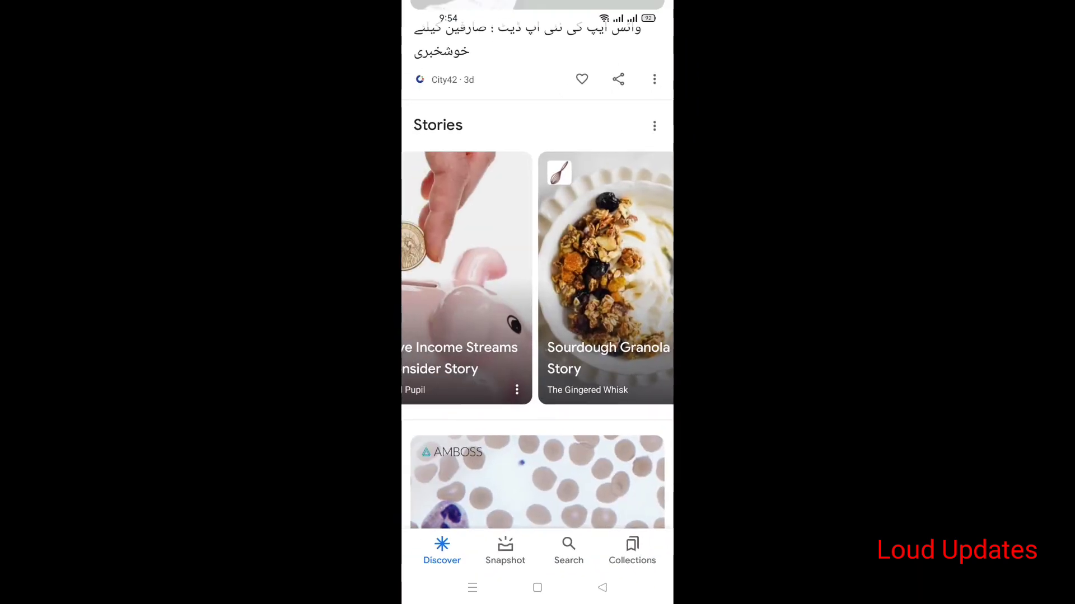
pyautogui.click(606, 278)
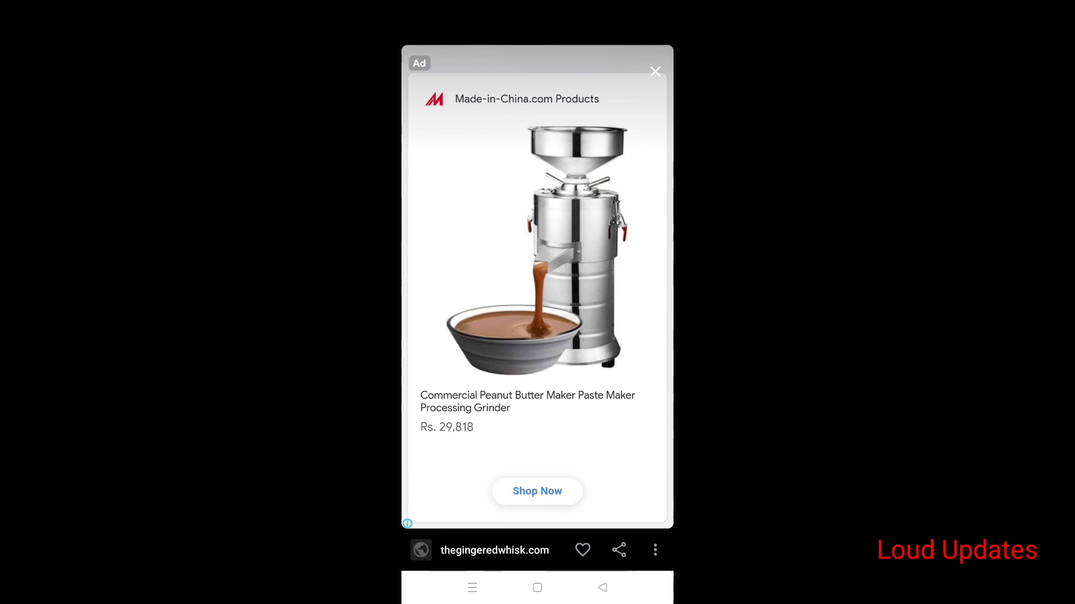
pyautogui.click(655, 71)
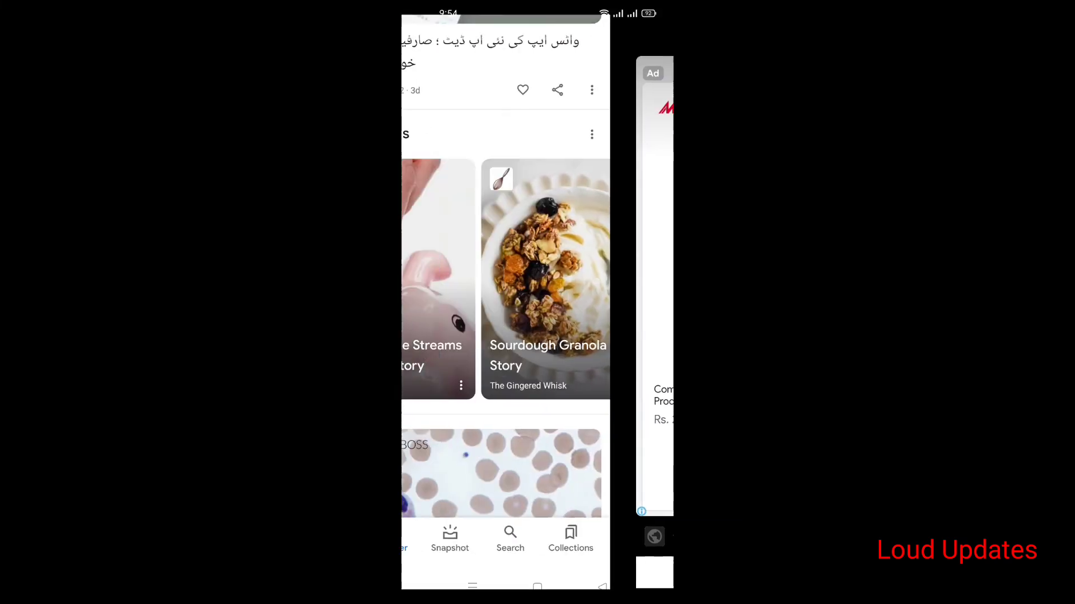
# Step: Look back over the other story cards in the same Stories carousel, including Essay Writing For Beginners
pyautogui.hscroll(3, 530, 278)
pyautogui.hscroll(-3, 538, 277)
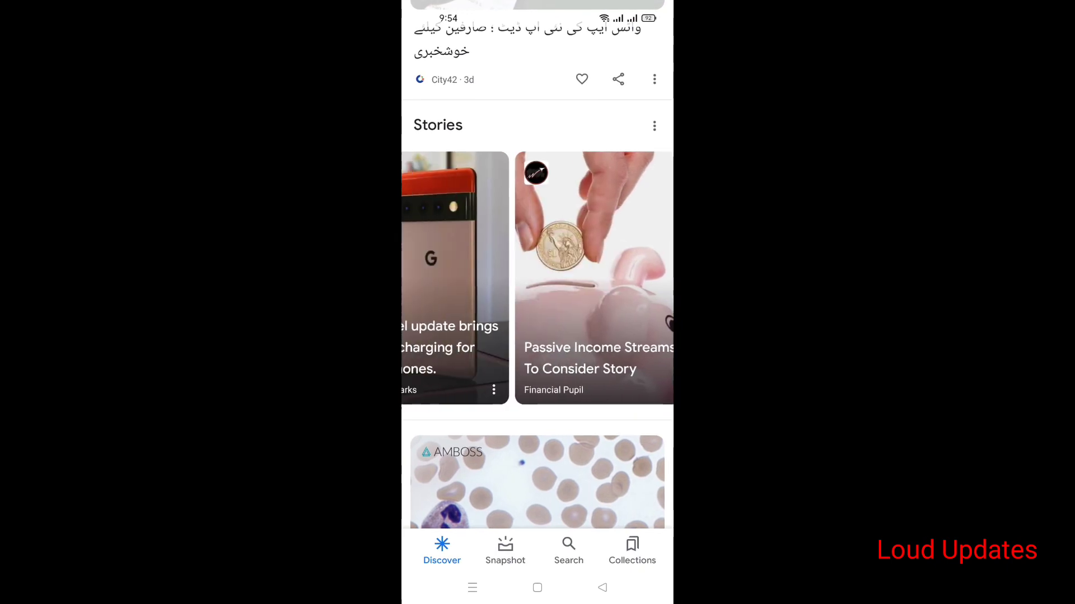
pyautogui.scroll(-1, 538, 278)
pyautogui.hscroll(5, 537, 258)
pyautogui.hscroll(3, 538, 240)
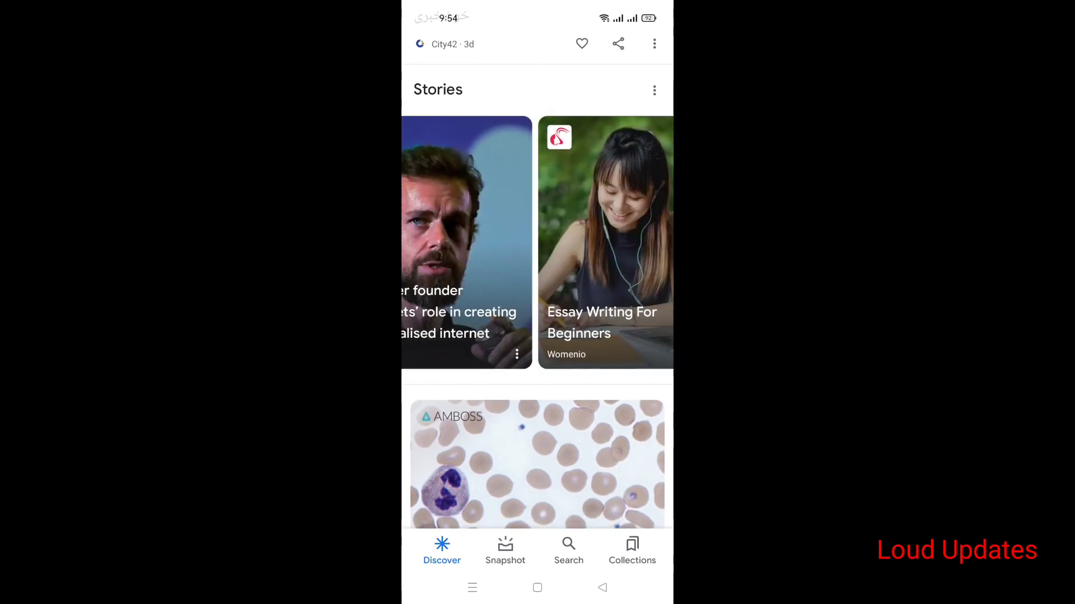
pyautogui.hscroll(-3, 537, 241)
# Step: Refresh the Discover feed and browse its new Stories carousel as far as the Motivation Tuesday Quotes story
pyautogui.scroll(10, 537, 279)
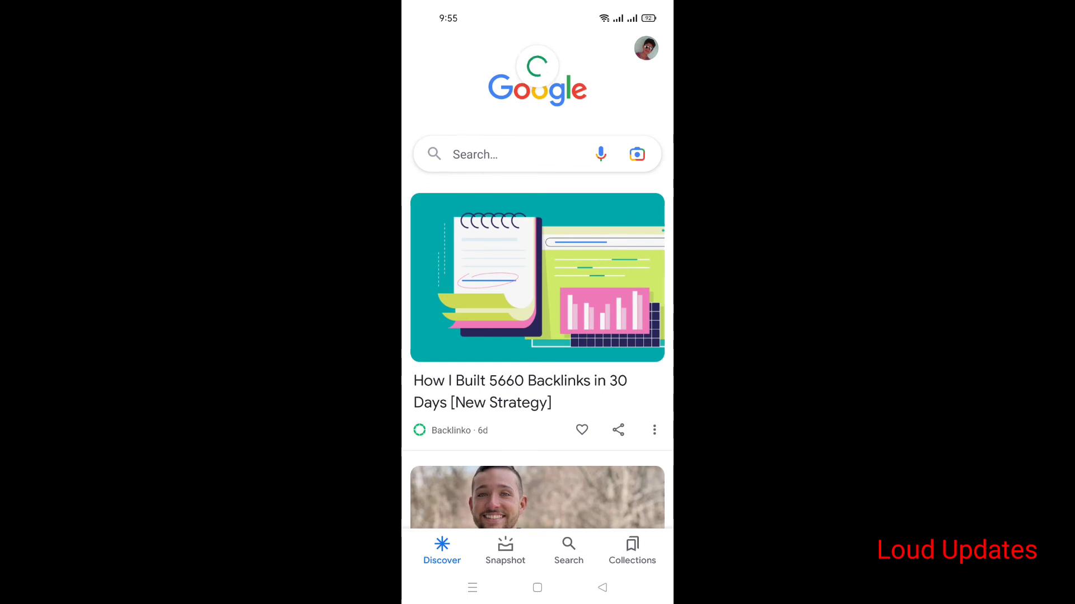
pyautogui.scroll(-10, 537, 279)
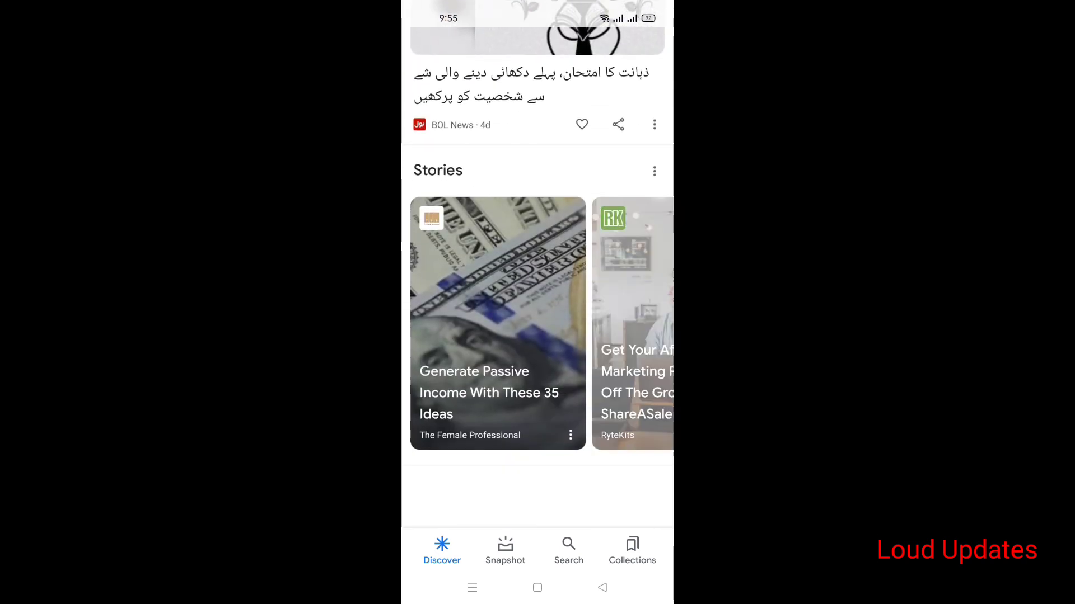
pyautogui.scroll(-3, 537, 280)
pyautogui.scroll(2, 537, 280)
pyautogui.hscroll(3, 537, 291)
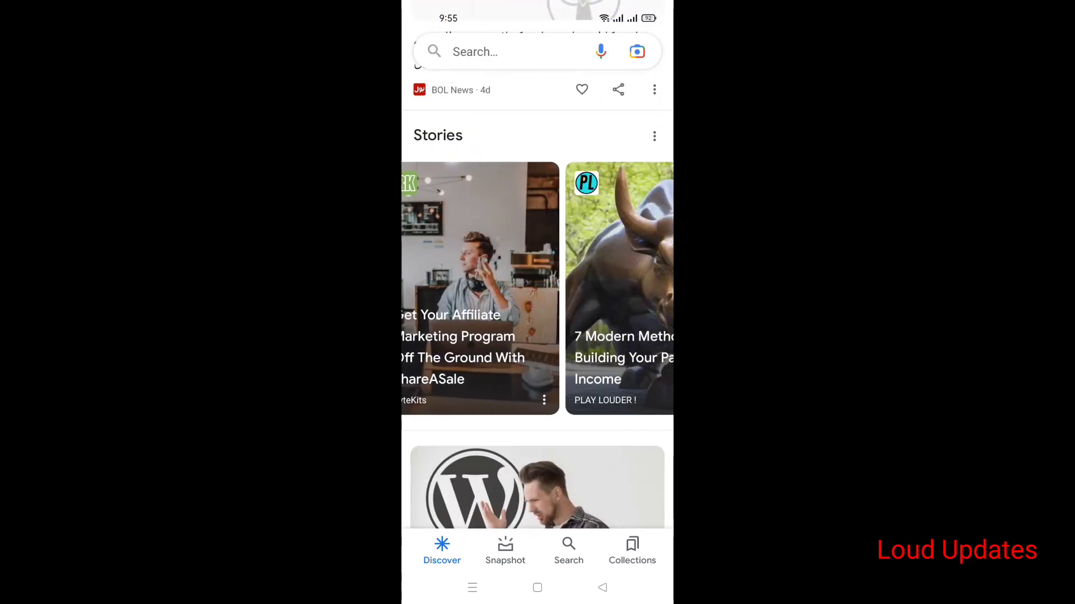
pyautogui.hscroll(3, 537, 289)
pyautogui.hscroll(5, 537, 288)
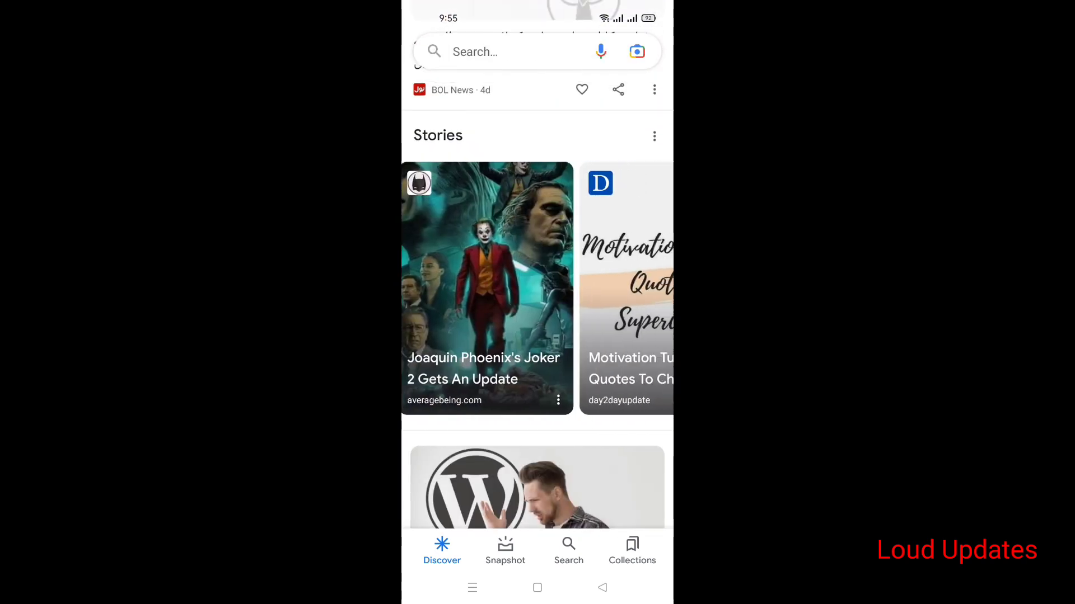
pyautogui.hscroll(-1, 537, 289)
pyautogui.hscroll(2, 538, 289)
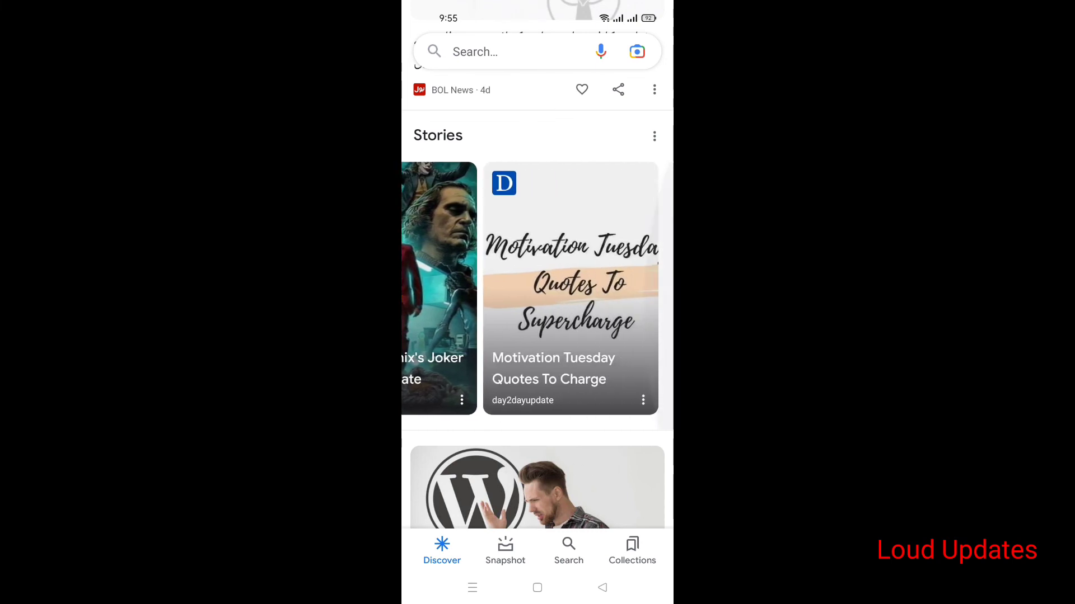